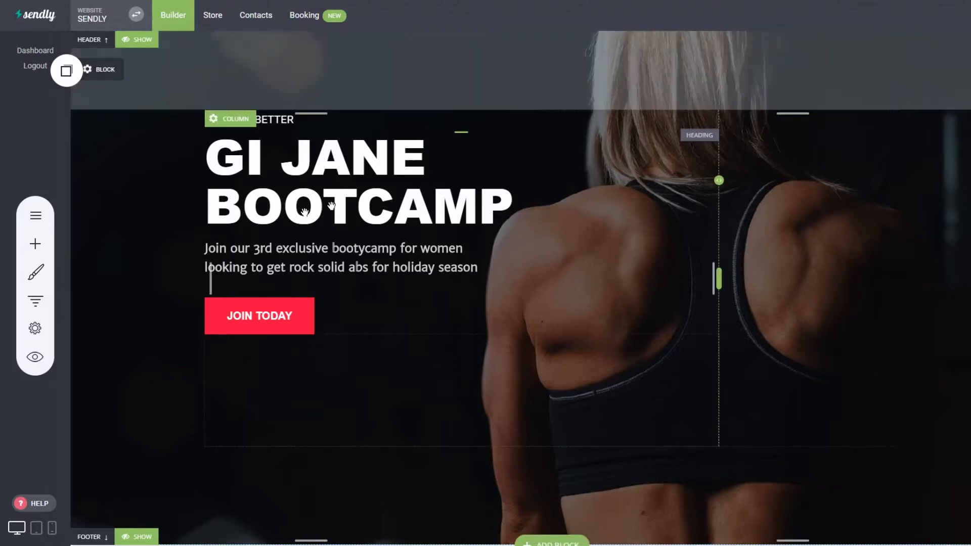
# Add a Countdown widget between the bootcamp description text and the JOIN TODAY button.
pyautogui.click(37, 245)
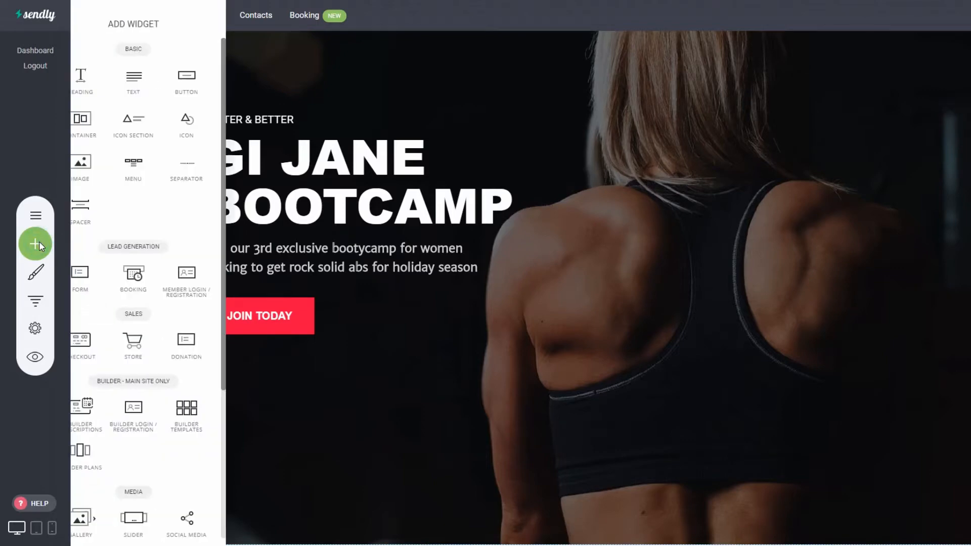
pyautogui.scroll(-4, 181, 201)
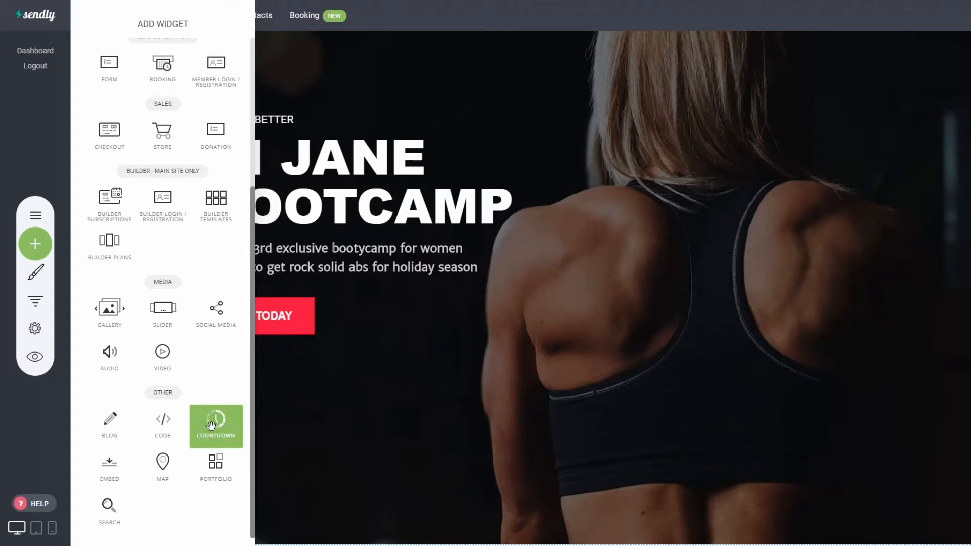
pyautogui.moveTo(211, 426); pyautogui.dragTo(325, 261)
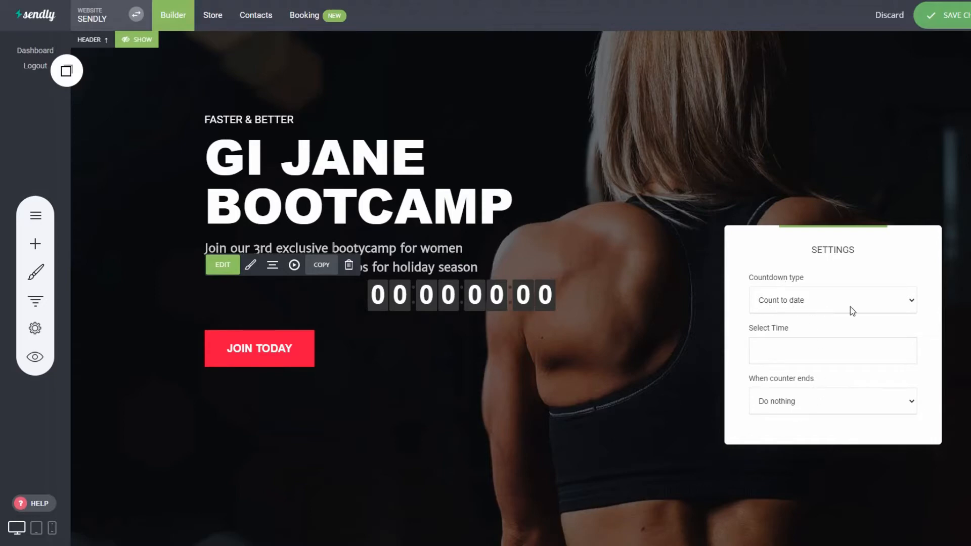
# Set the countdown type to Count to date with 29 July 2020 as the target date.
pyautogui.click(908, 310)
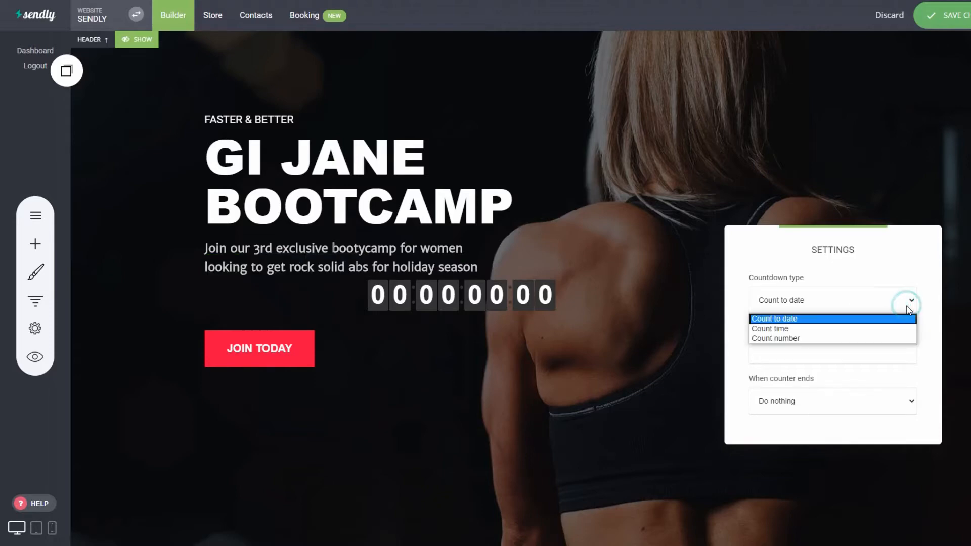
pyautogui.click(780, 320)
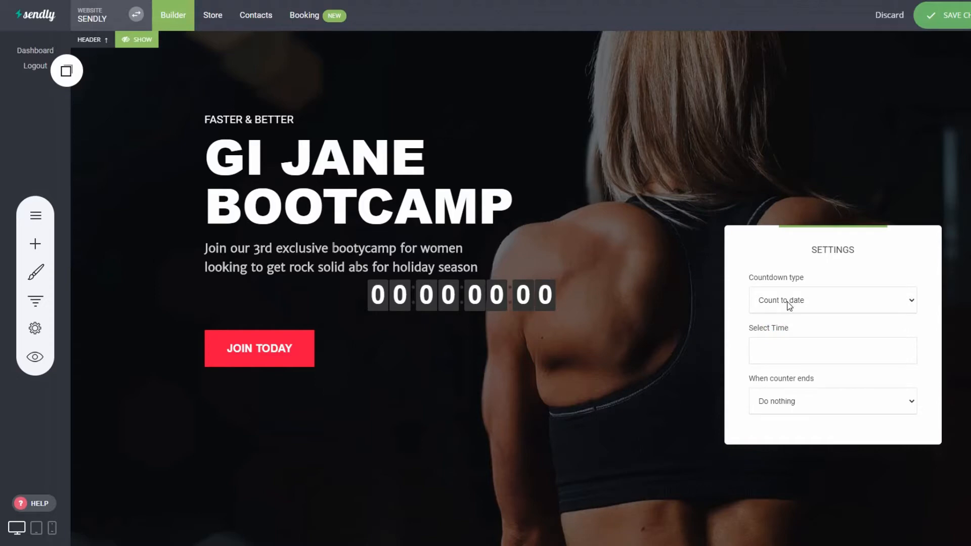
pyautogui.click(773, 346)
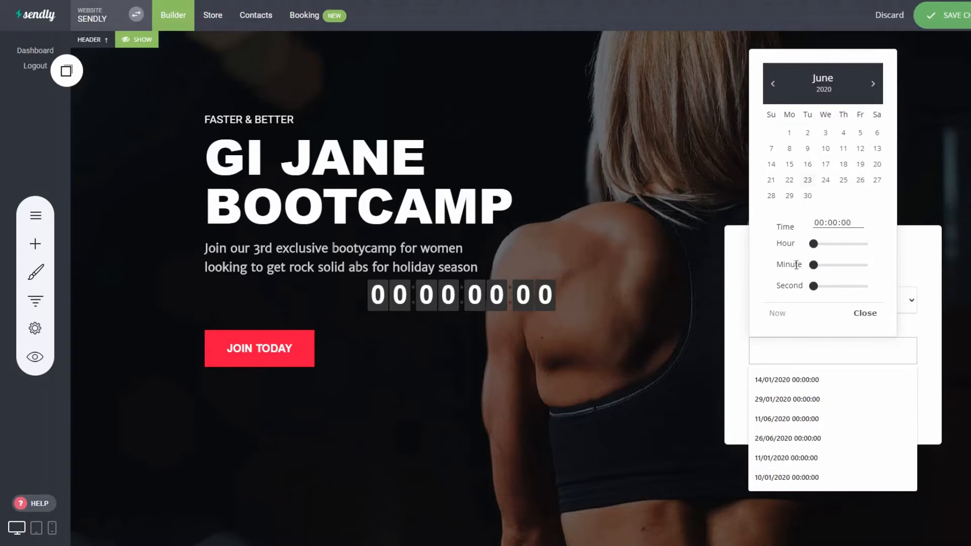
pyautogui.click(872, 84)
pyautogui.click(872, 84)
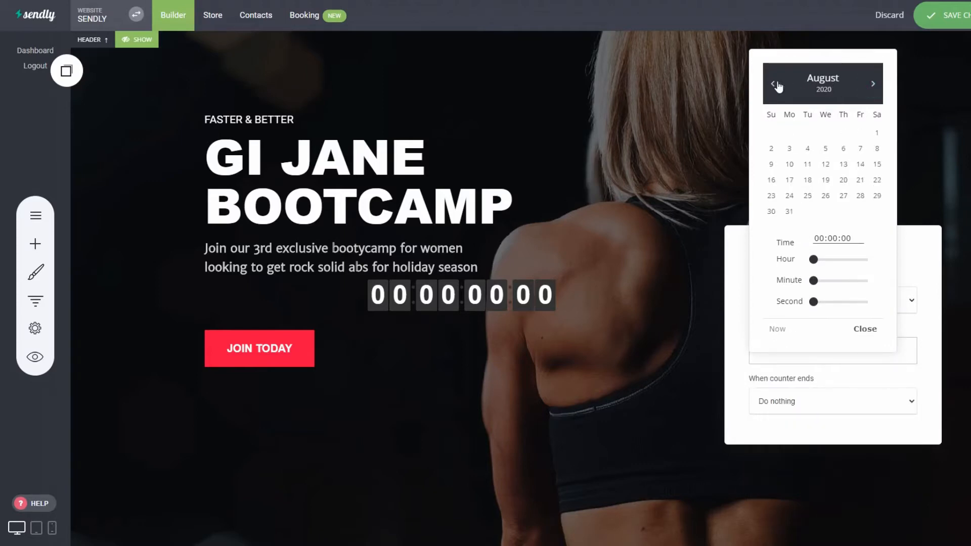
pyautogui.click(772, 84)
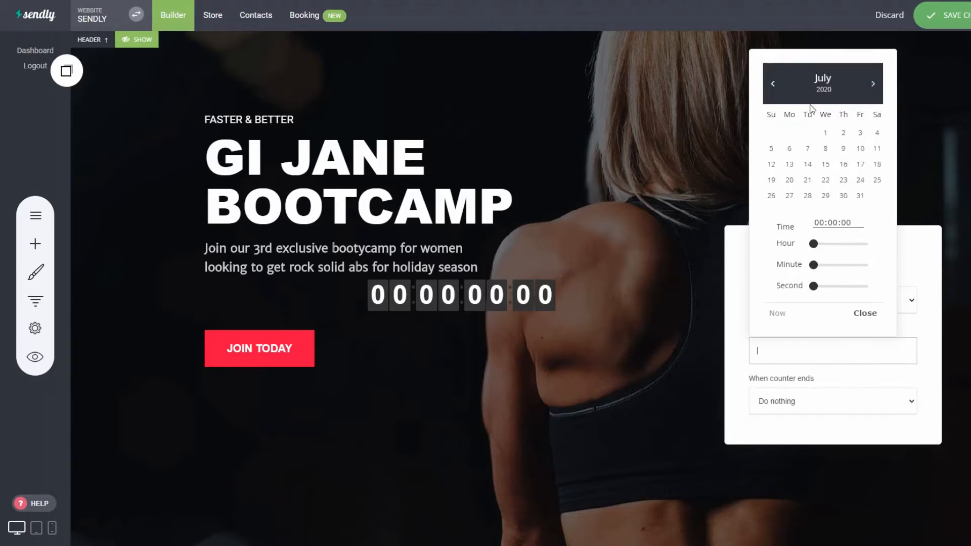
pyautogui.click(826, 202)
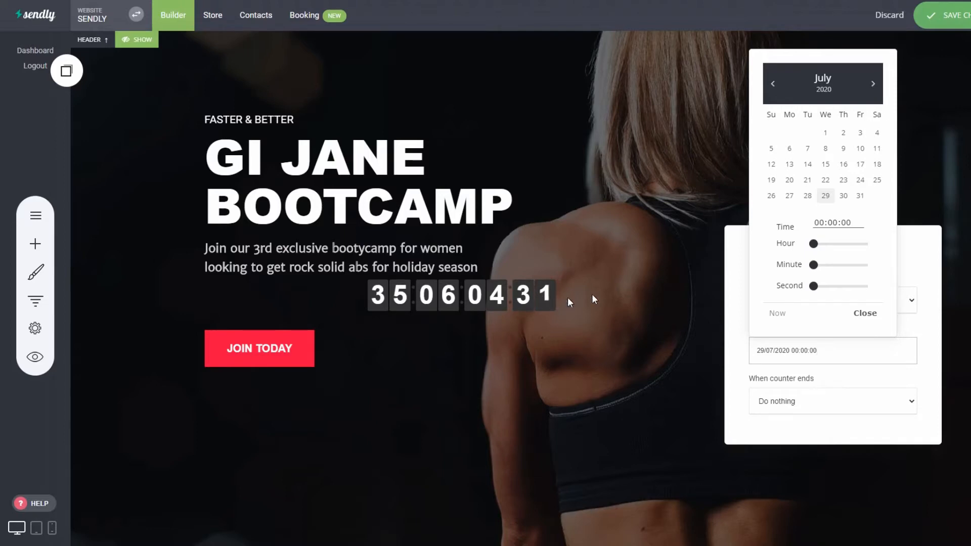
# Set the countdown's target time to 11:28:00 and close the date picker.
pyautogui.moveTo(814, 245); pyautogui.dragTo(840, 245)
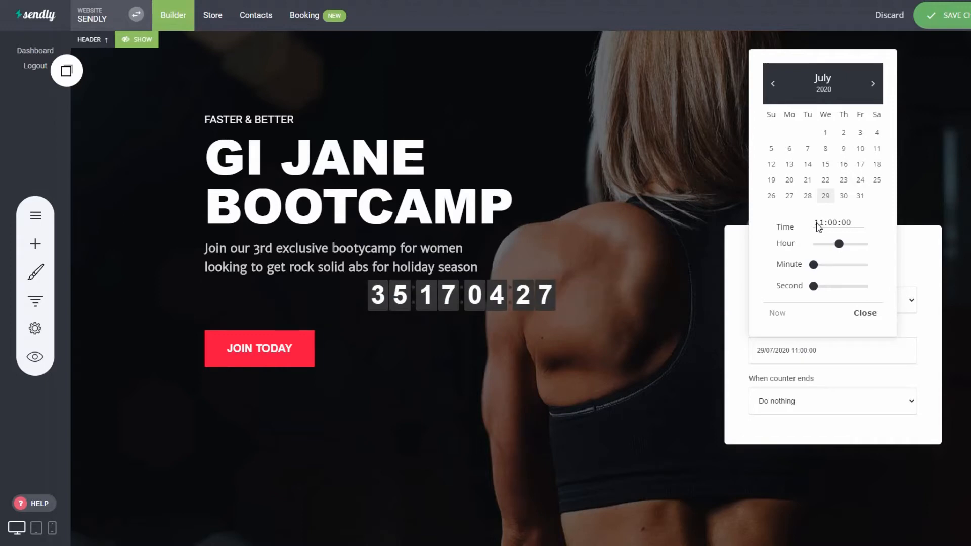
pyautogui.moveTo(815, 266); pyautogui.dragTo(839, 265)
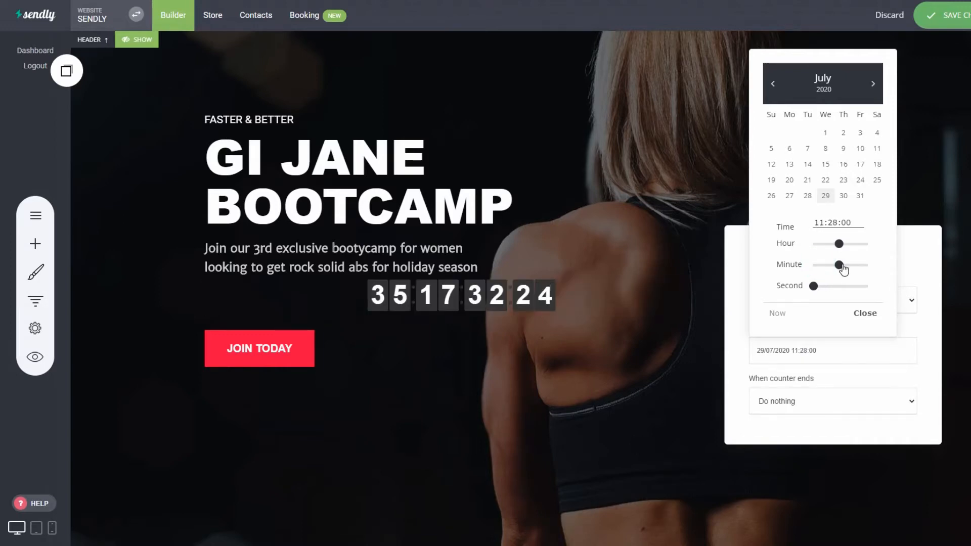
pyautogui.click(863, 312)
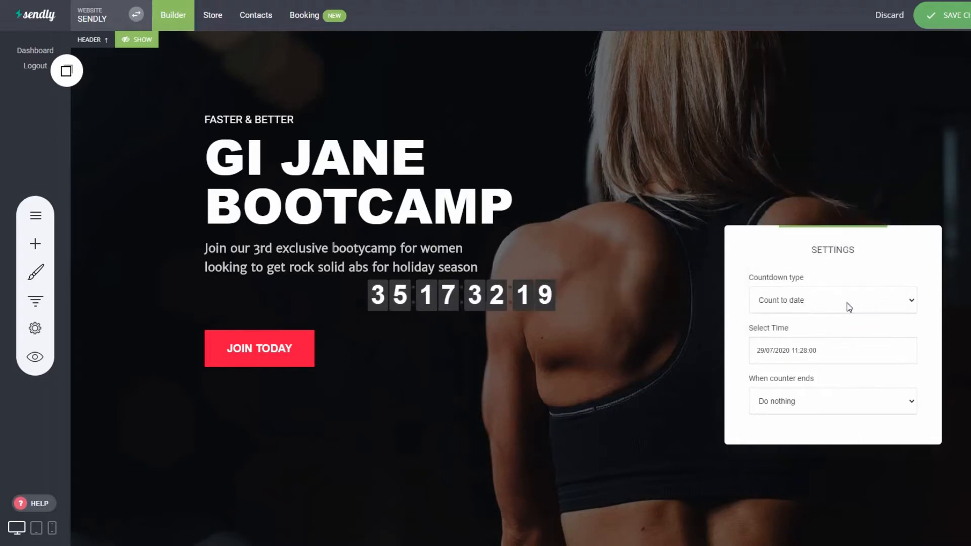
# Change the countdown type to Count time and set its duration to 5 minutes.
pyautogui.click(848, 305)
pyautogui.click(784, 328)
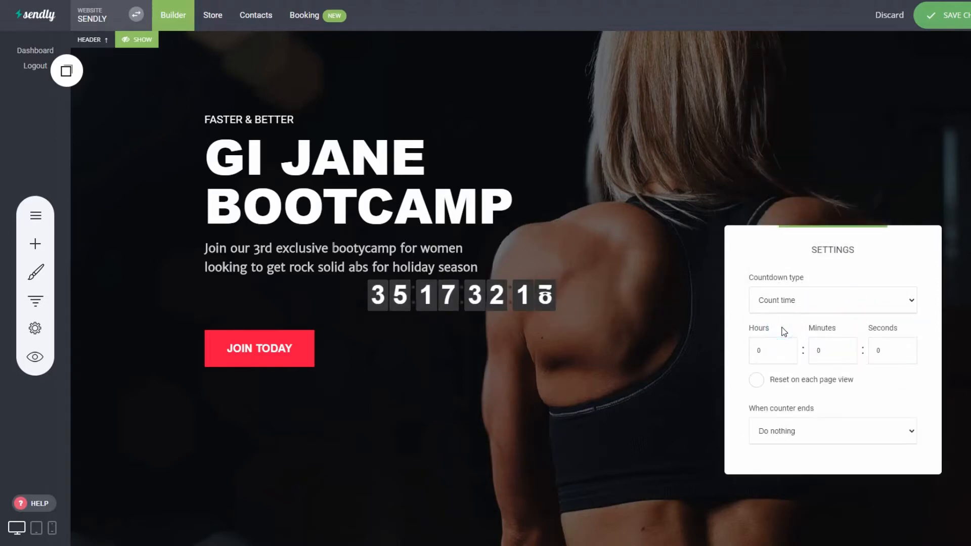
pyautogui.click(765, 349)
pyautogui.click(822, 350)
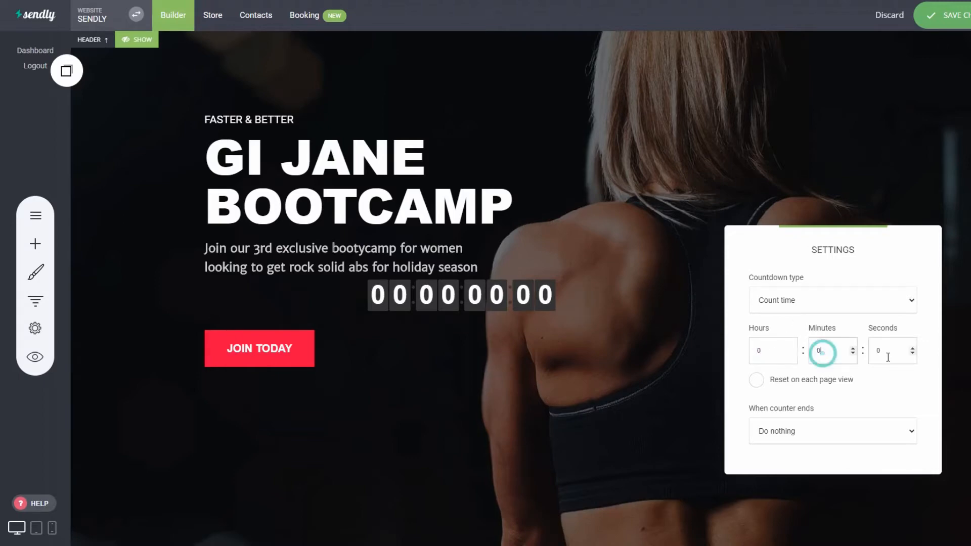
pyautogui.click(885, 354)
pyautogui.doubleClick(820, 349)
pyautogui.click(742, 340)
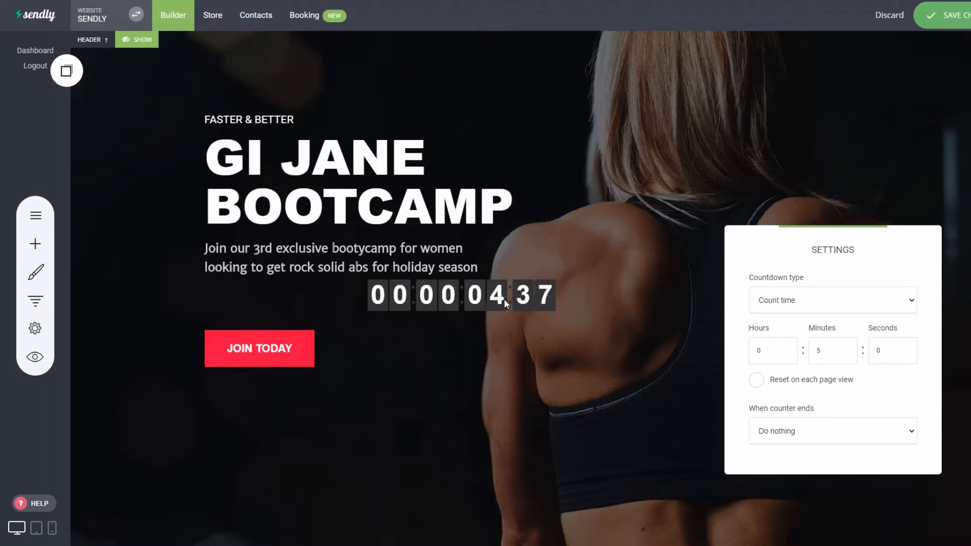
# Try switching Reset on each page view on and off, and set the counter-end action to Go to page / Show popup.
pyautogui.click(758, 384)
pyautogui.click(755, 383)
pyautogui.click(817, 434)
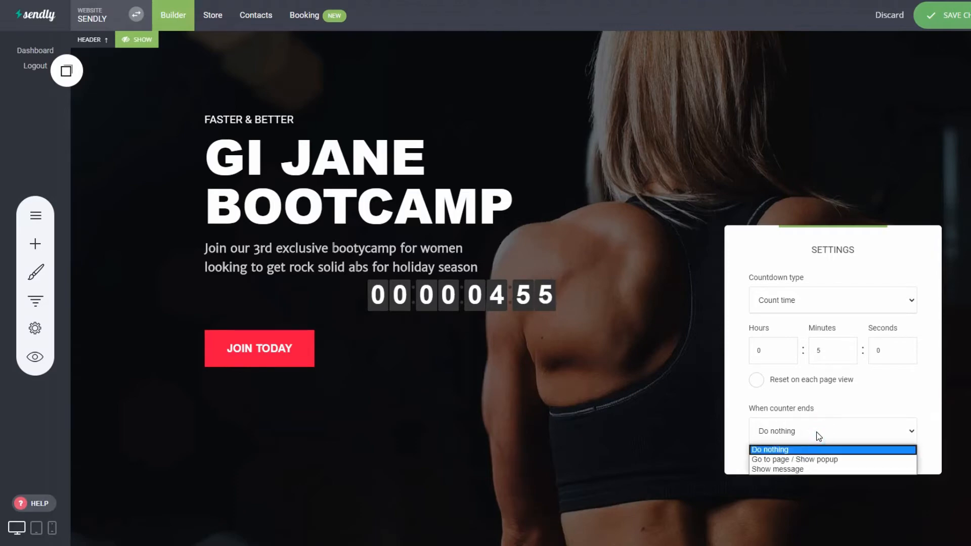
pyautogui.click(784, 461)
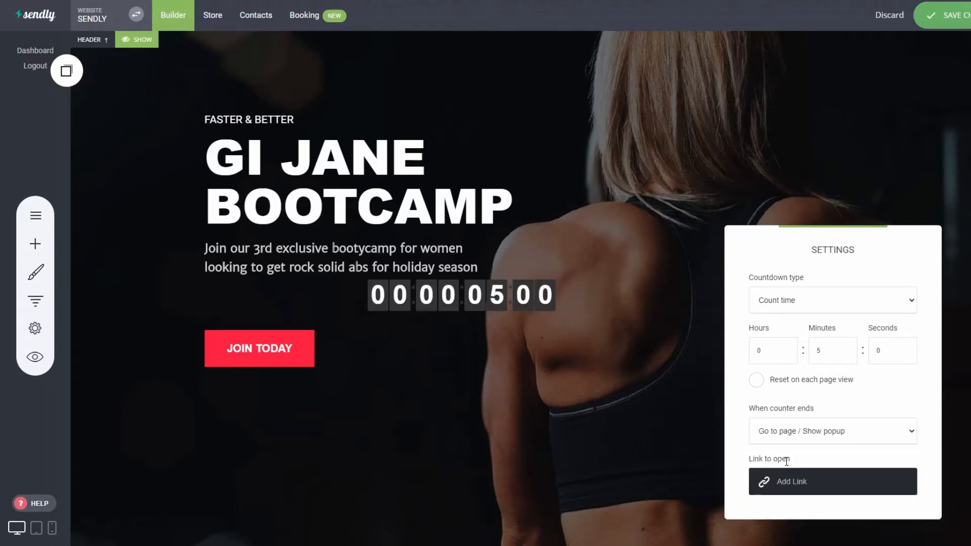
# Examine the Page, Store and Funnel options for the link to open when the counter ends.
pyautogui.click(801, 484)
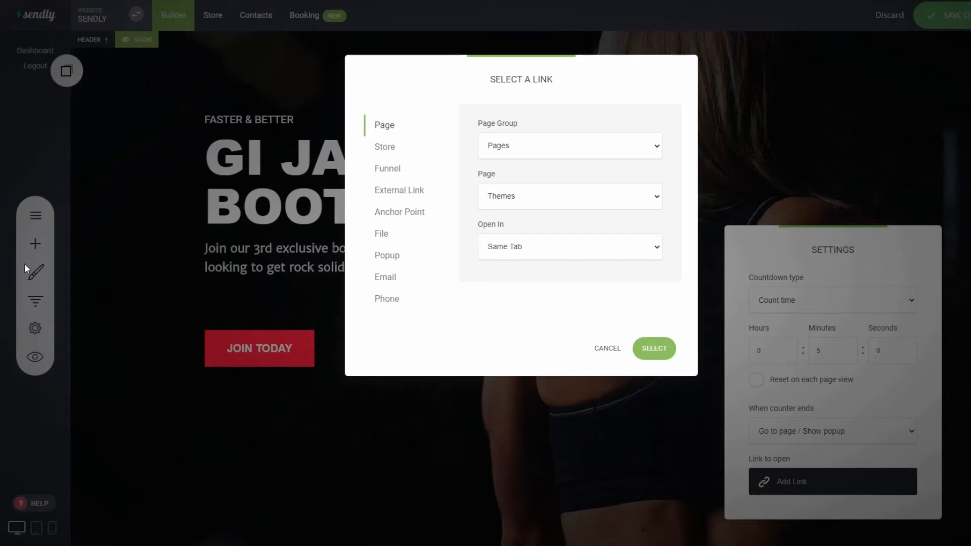
pyautogui.click(532, 152)
pyautogui.click(529, 150)
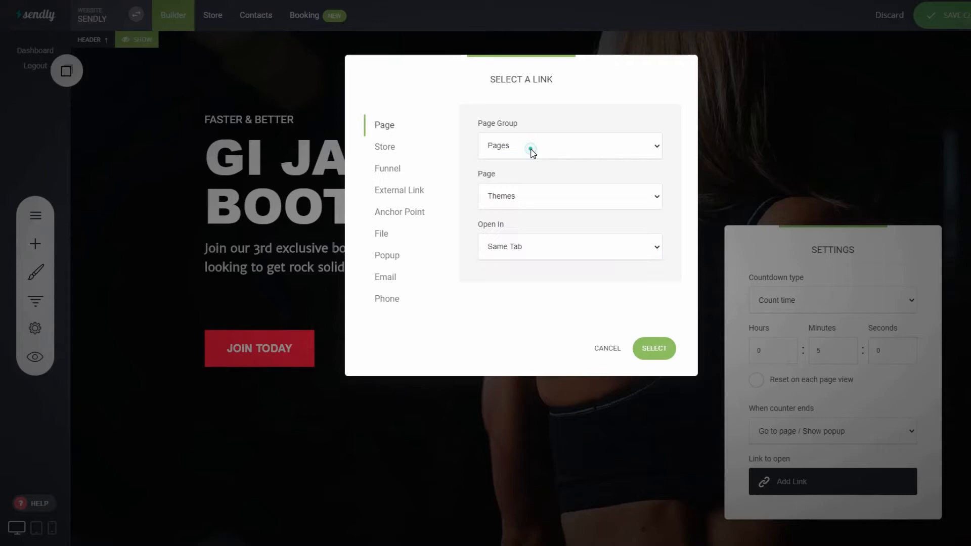
pyautogui.click(532, 196)
pyautogui.click(532, 197)
pyautogui.click(392, 153)
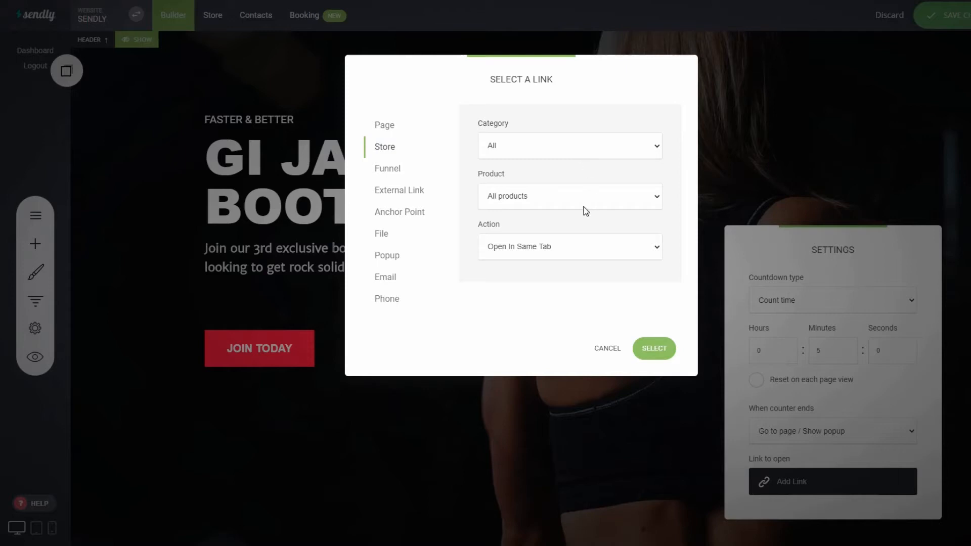
pyautogui.click(393, 176)
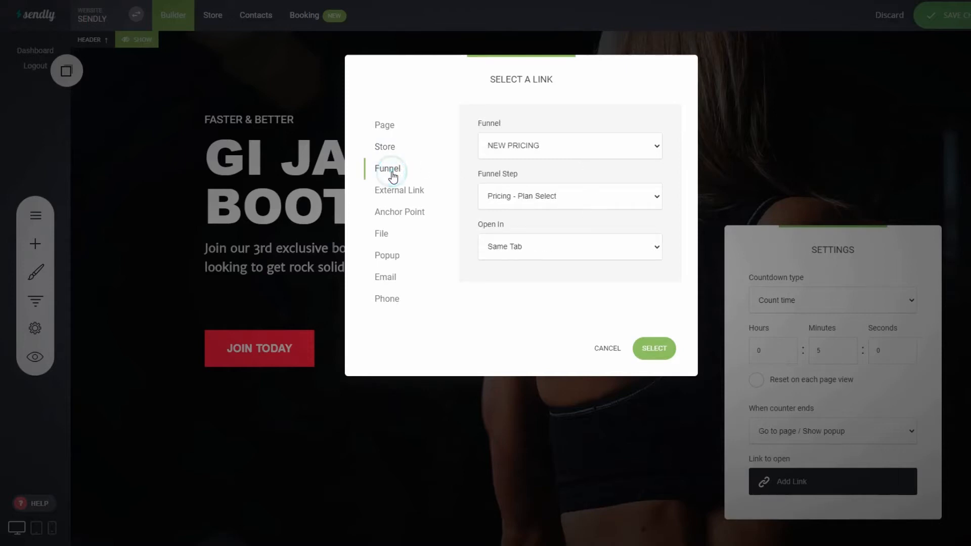
pyautogui.click(594, 147)
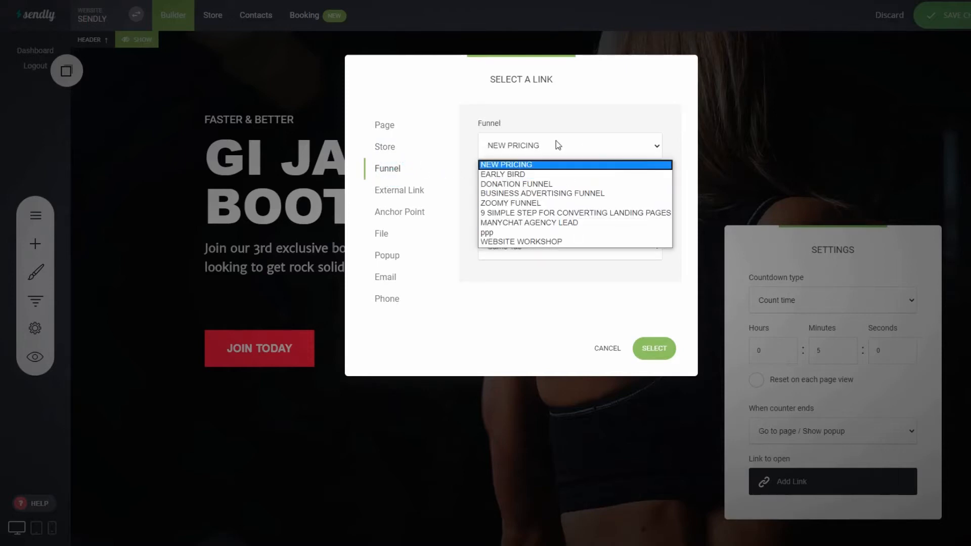
pyautogui.click(550, 115)
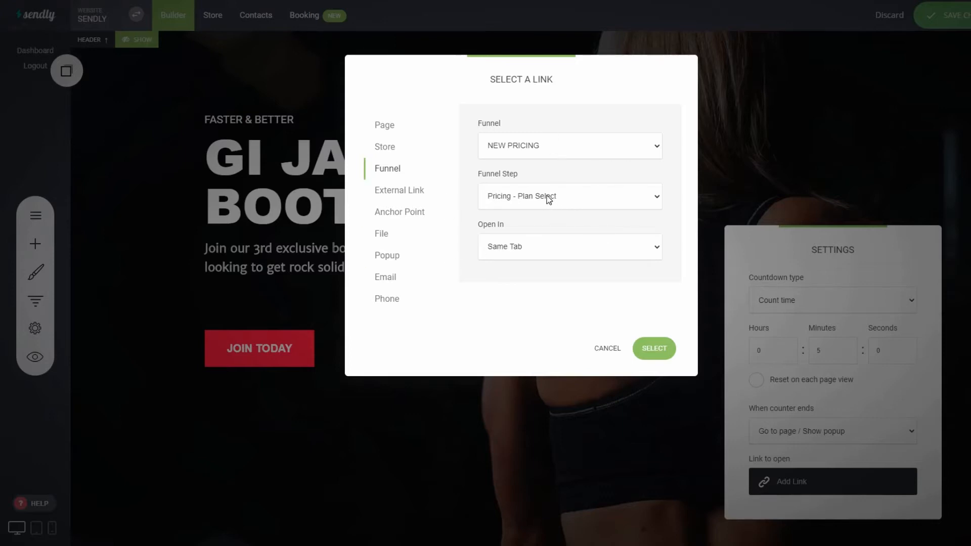
# Examine the External Link, Anchor Point, File and Popup link options, cancel the link selection and close the countdown settings.
pyautogui.click(405, 191)
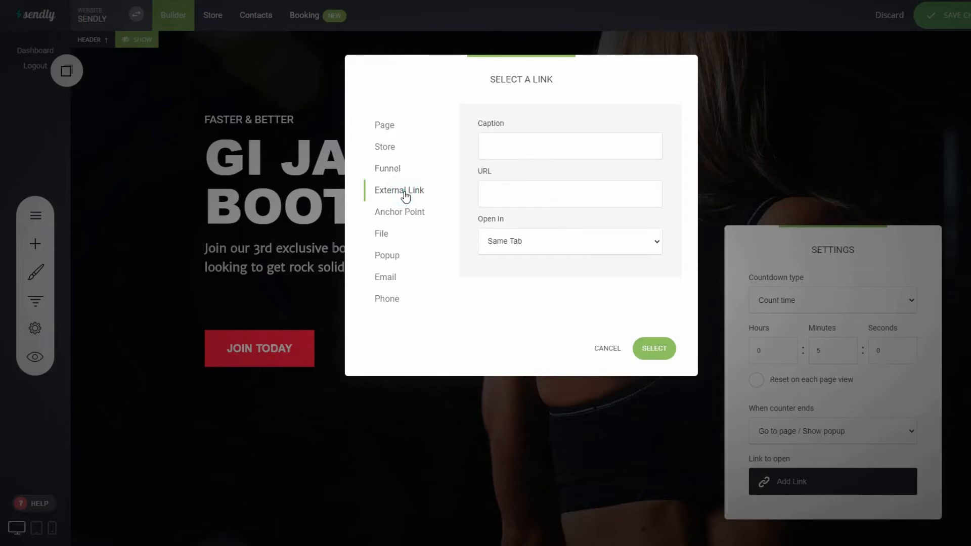
pyautogui.click(513, 194)
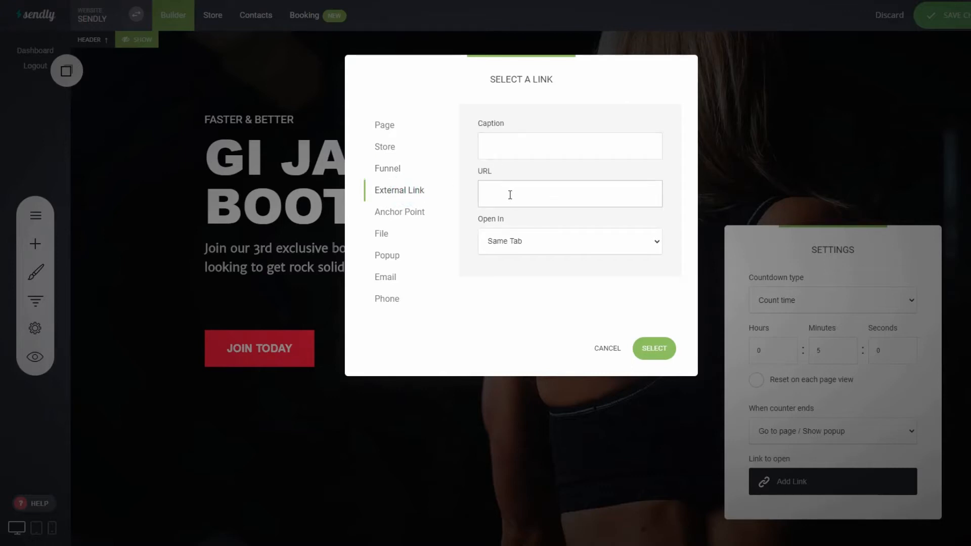
pyautogui.click(421, 216)
pyautogui.click(388, 234)
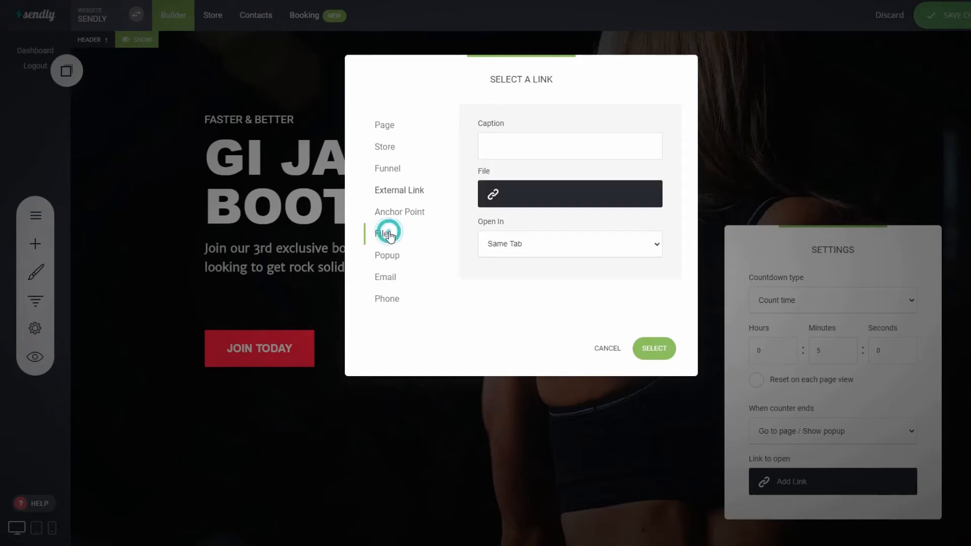
pyautogui.click(386, 260)
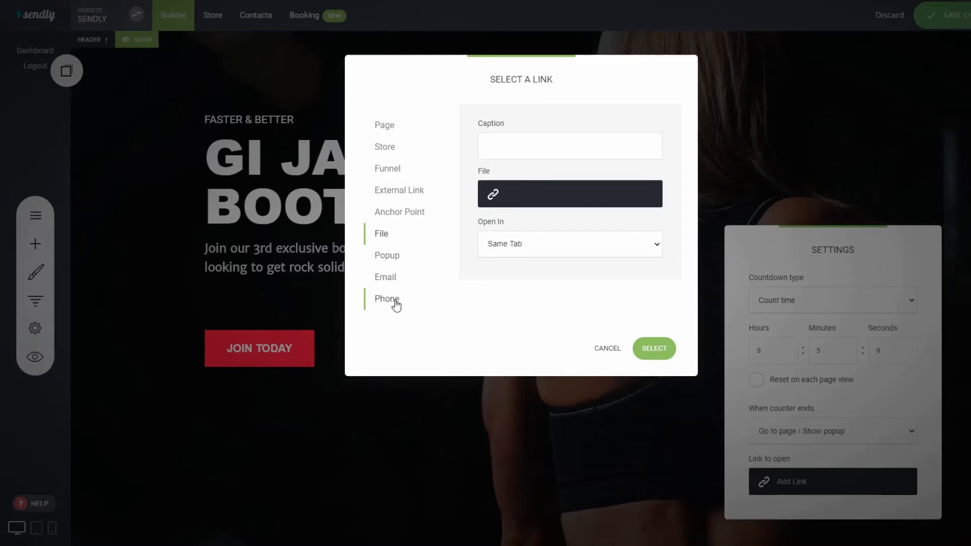
pyautogui.click(609, 348)
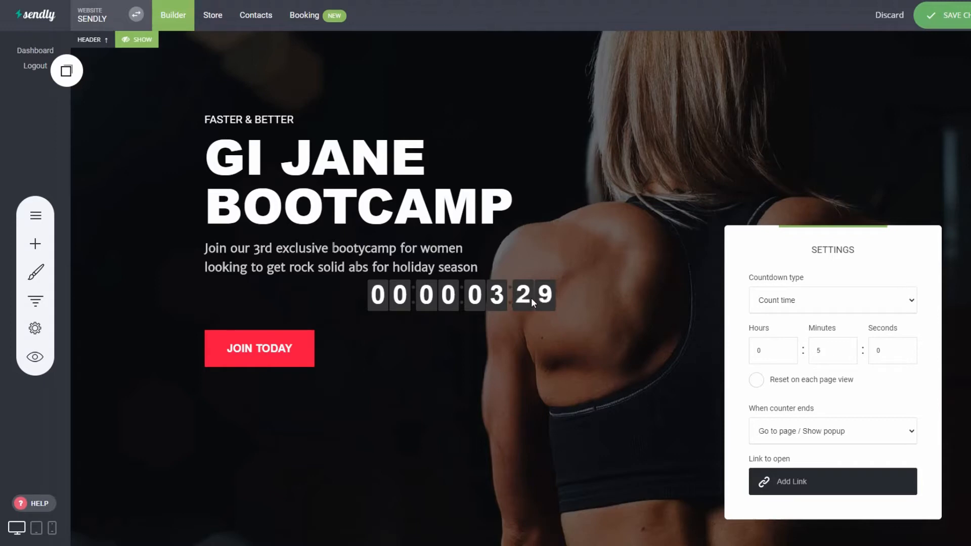
pyautogui.click(700, 378)
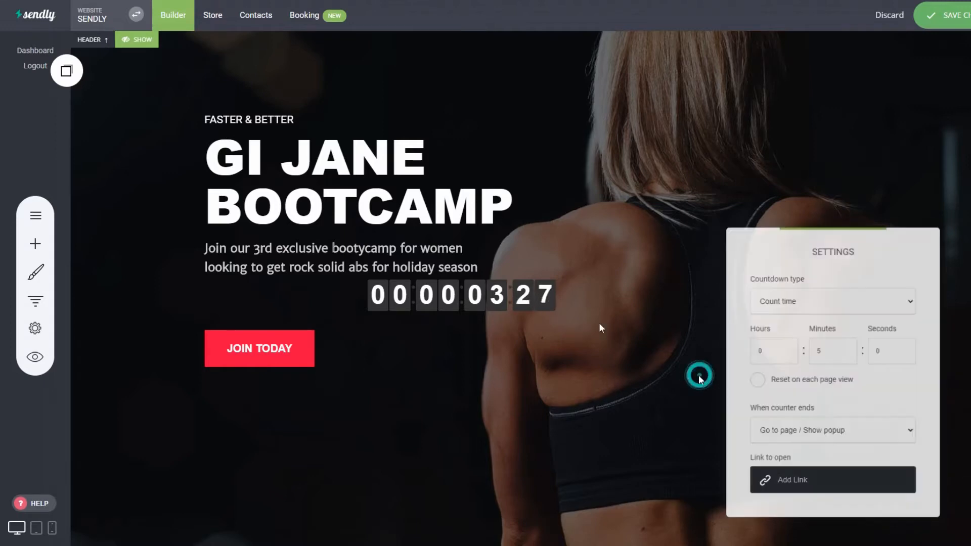
# Increase the countdown's size to 72px in its styling options.
pyautogui.click(483, 296)
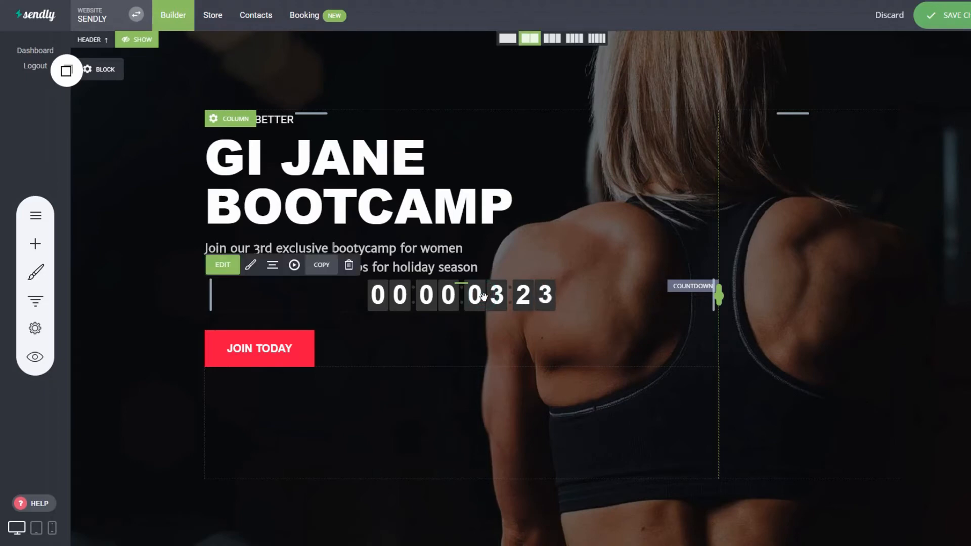
pyautogui.click(252, 266)
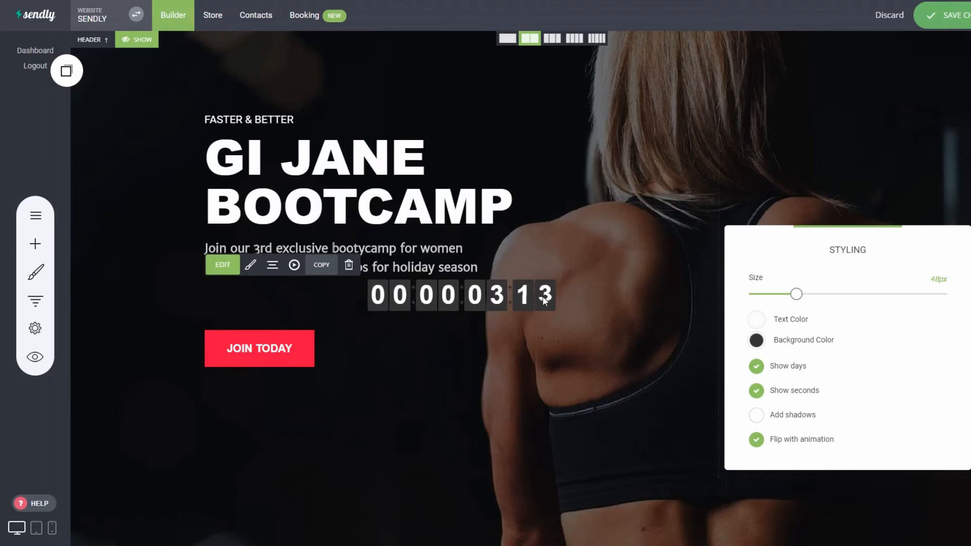
pyautogui.moveTo(796, 294); pyautogui.dragTo(835, 299)
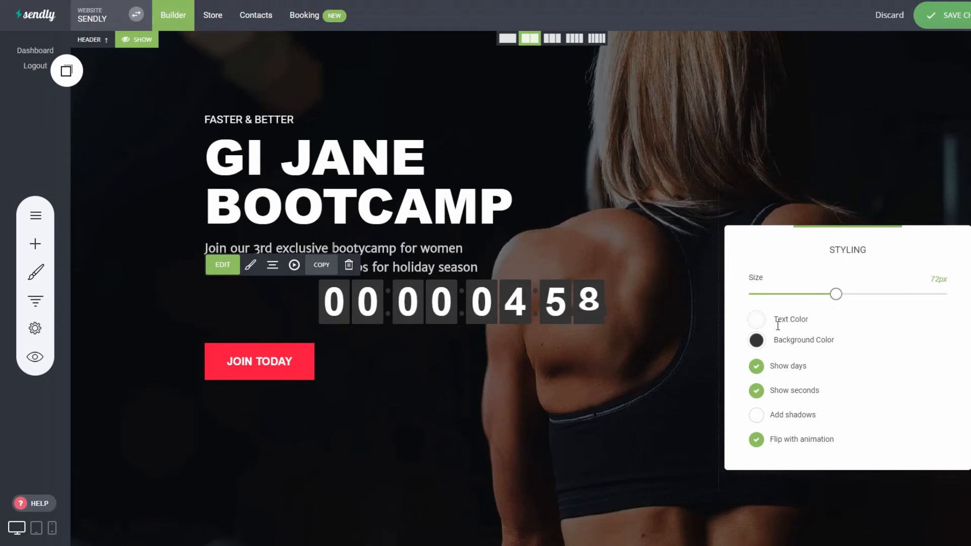
# Set the countdown's background color to the red global color (FF0B42).
pyautogui.click(755, 340)
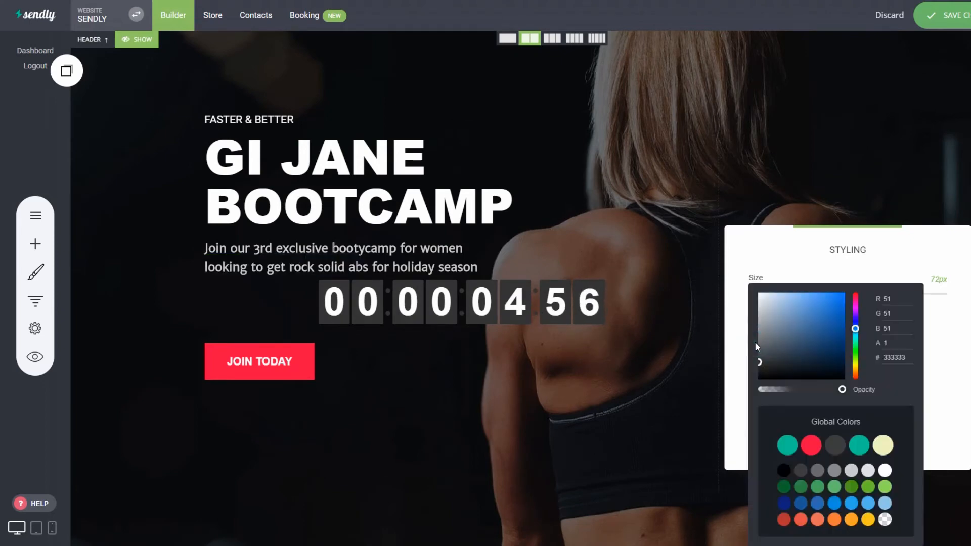
pyautogui.click(811, 446)
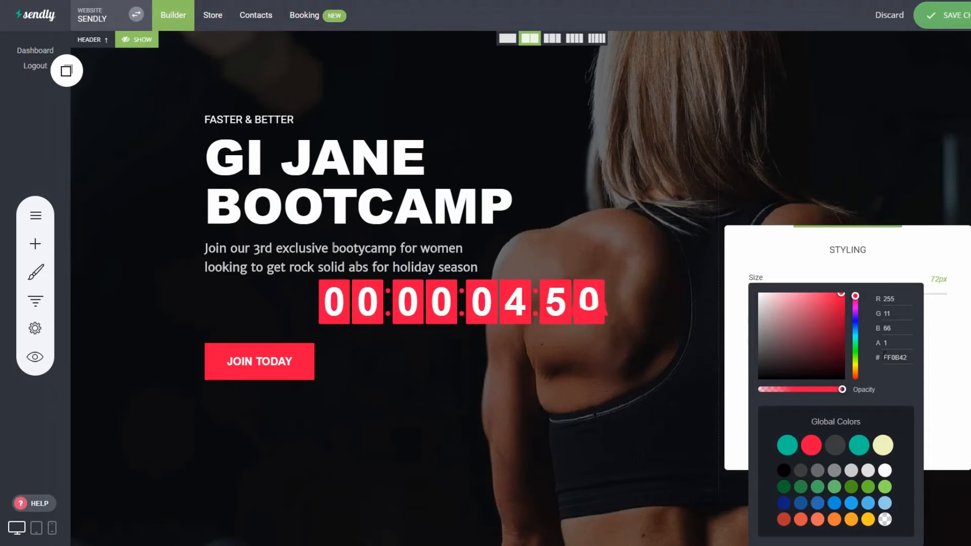
pyautogui.click(735, 348)
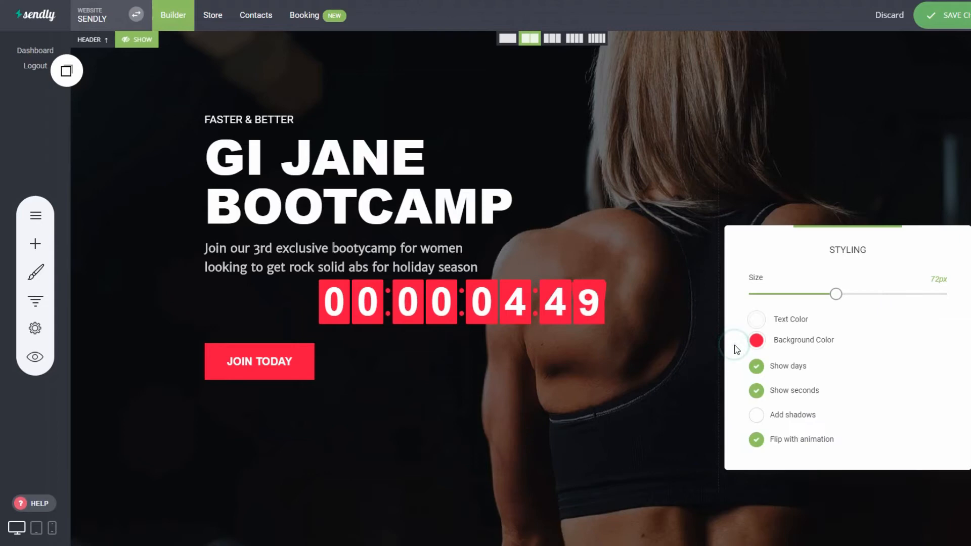
# Try white, green, orange and a muted brown for the countdown's text color, and set it to black (000000).
pyautogui.click(756, 319)
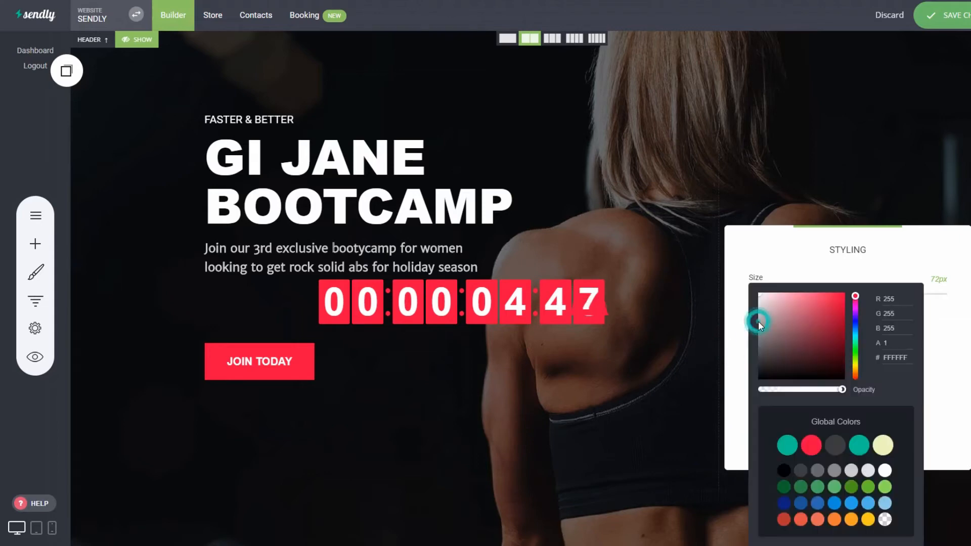
pyautogui.click(783, 472)
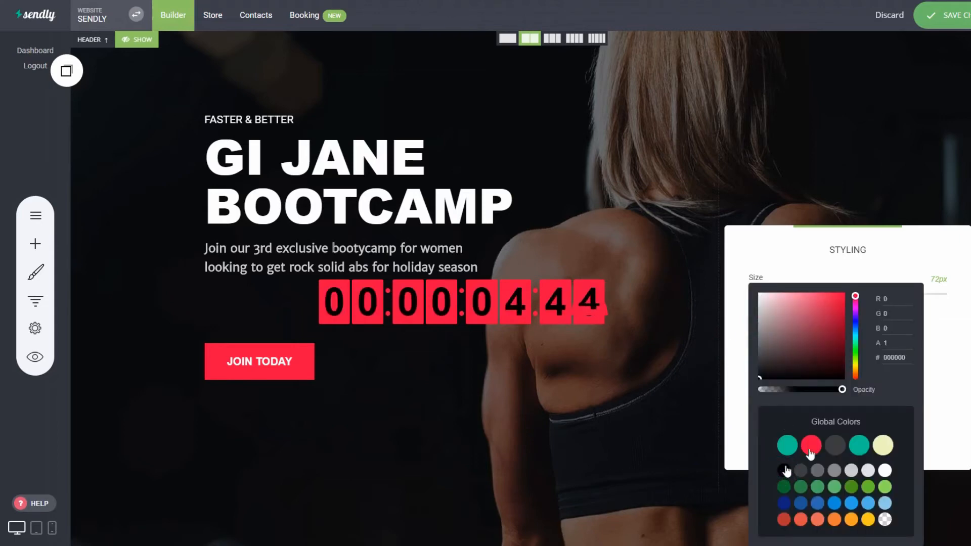
pyautogui.click(884, 470)
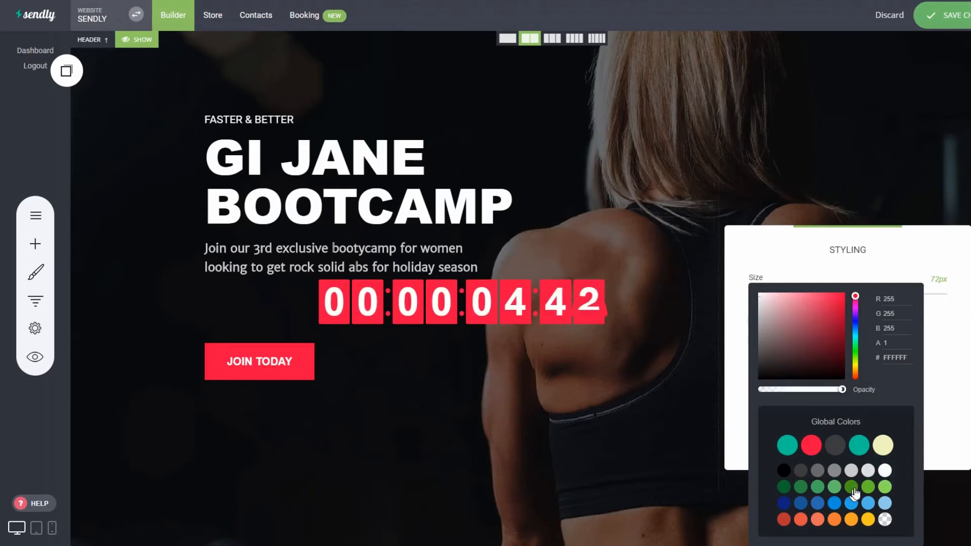
pyautogui.click(851, 486)
pyautogui.click(851, 519)
pyautogui.moveTo(837, 353); pyautogui.dragTo(778, 330)
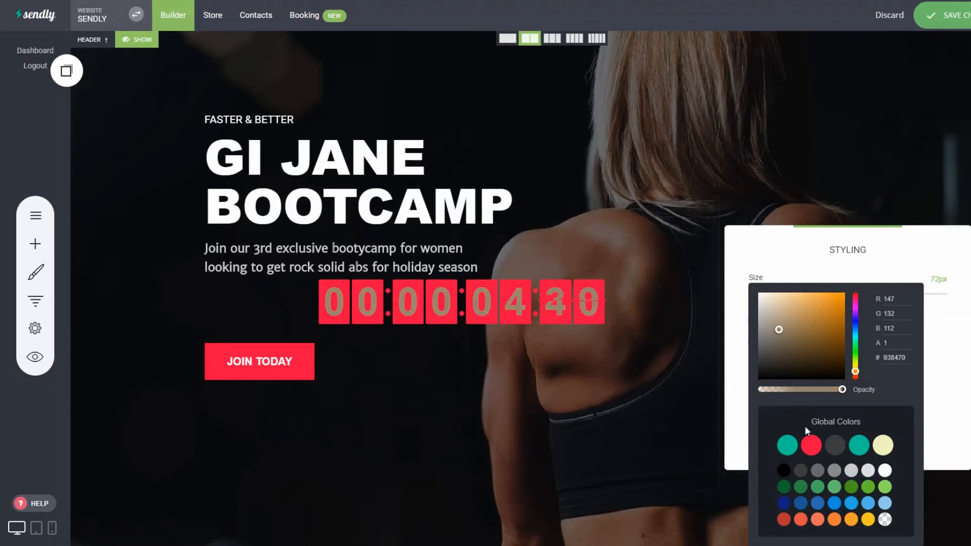
pyautogui.click(784, 469)
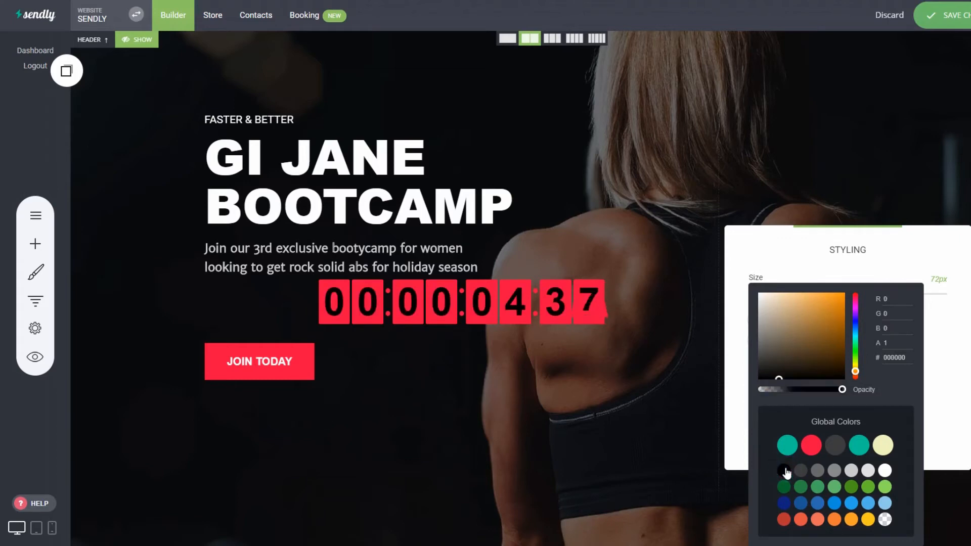
pyautogui.click(739, 337)
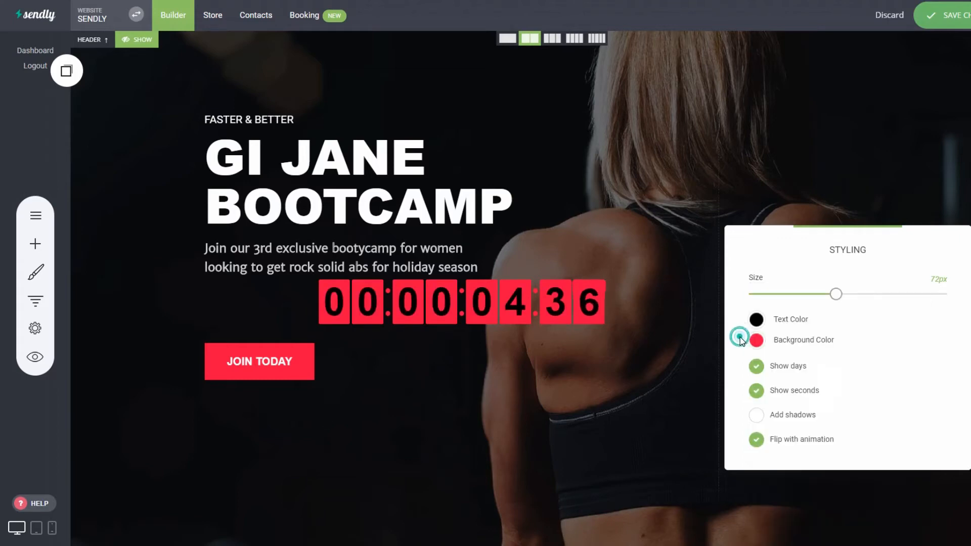
# Hide the days on the countdown and try the digits with shadows.
pyautogui.click(756, 366)
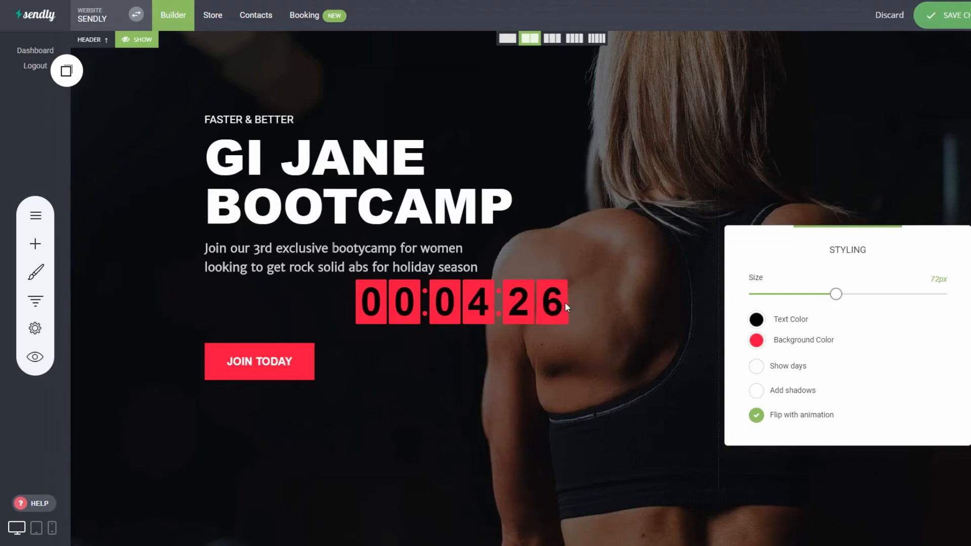
pyautogui.click(757, 392)
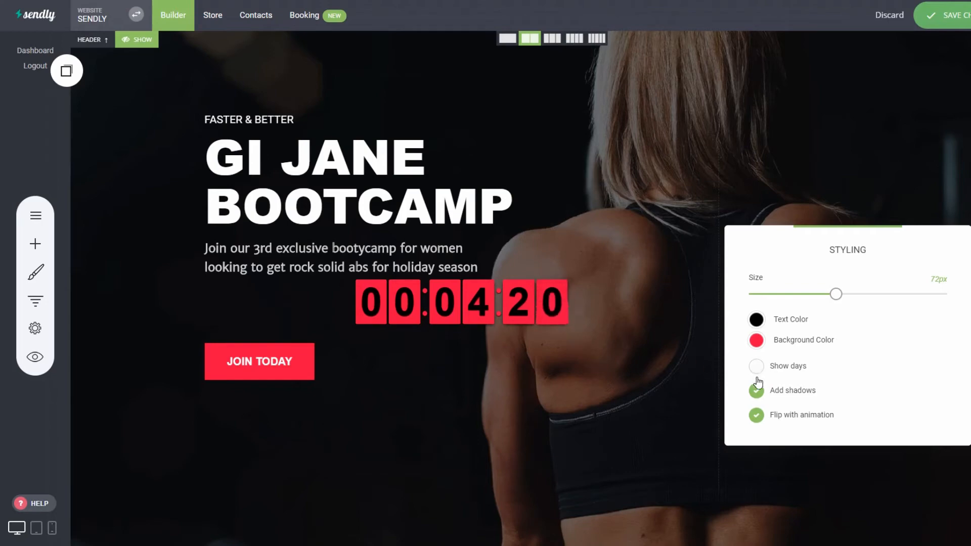
pyautogui.click(756, 395)
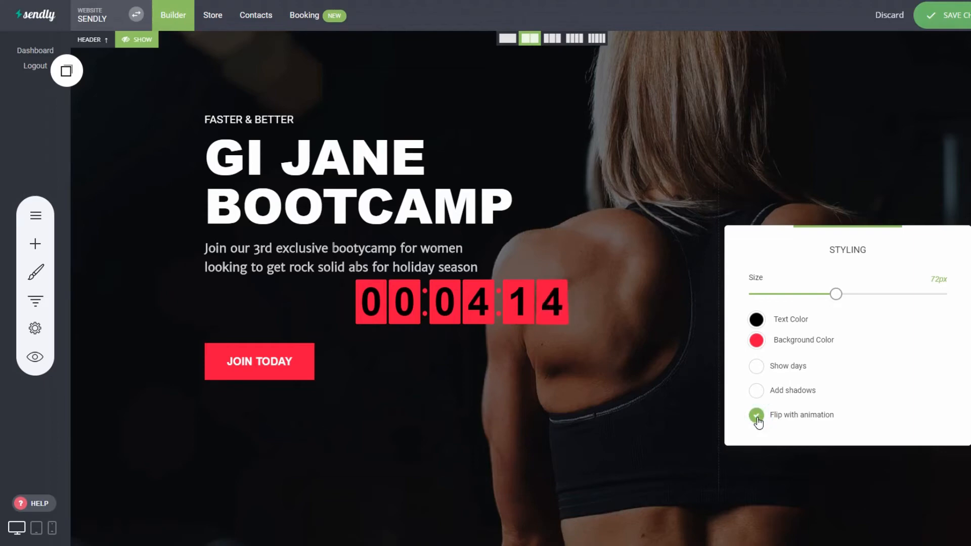
# Try the countdown without the flip animation, turn the animation back on and close the styling options.
pyautogui.click(757, 419)
pyautogui.click(756, 418)
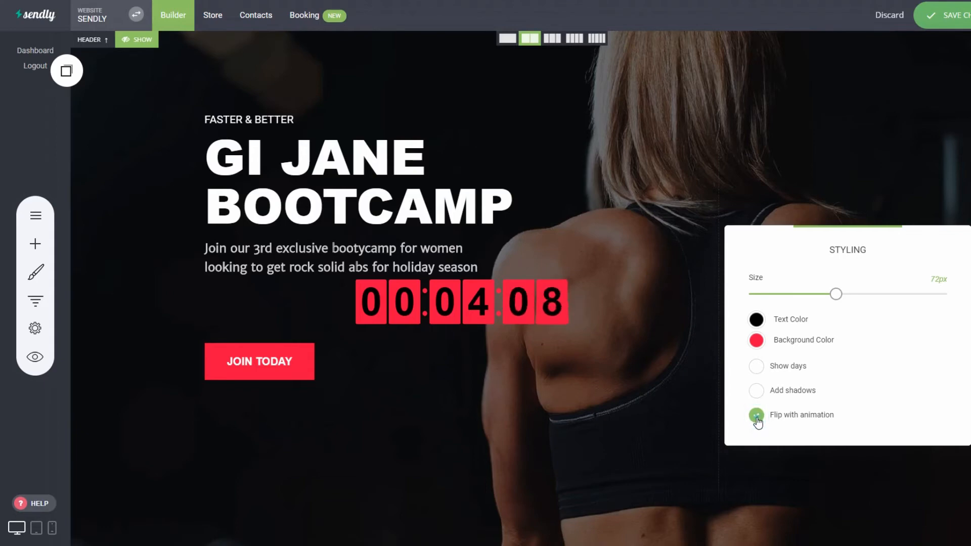
pyautogui.click(757, 416)
pyautogui.click(756, 418)
pyautogui.click(660, 312)
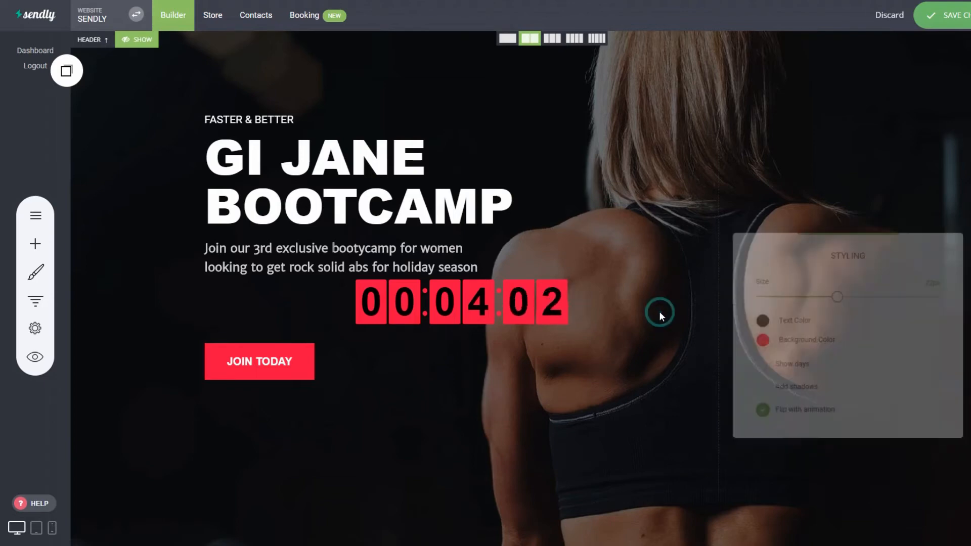
# Align the countdown to the left of its column.
pyautogui.click(470, 292)
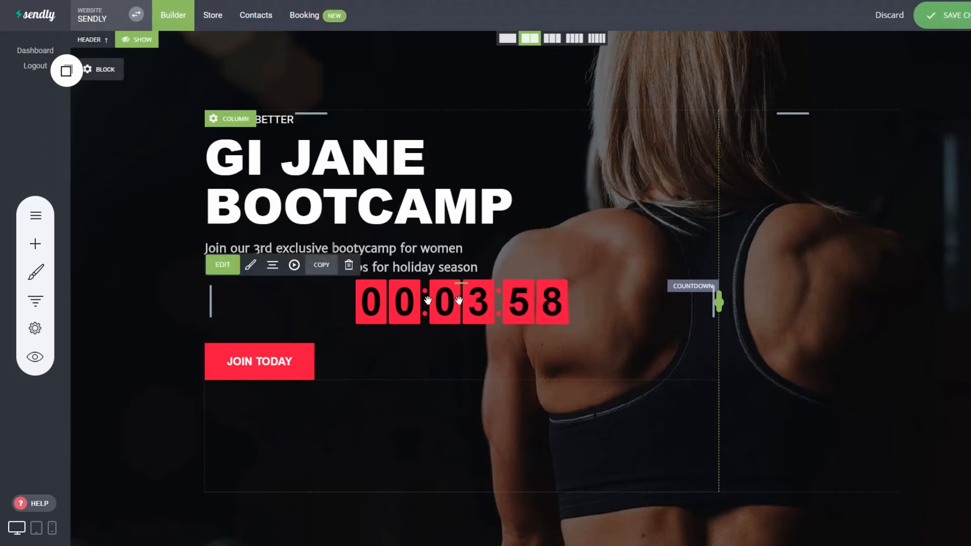
pyautogui.click(272, 265)
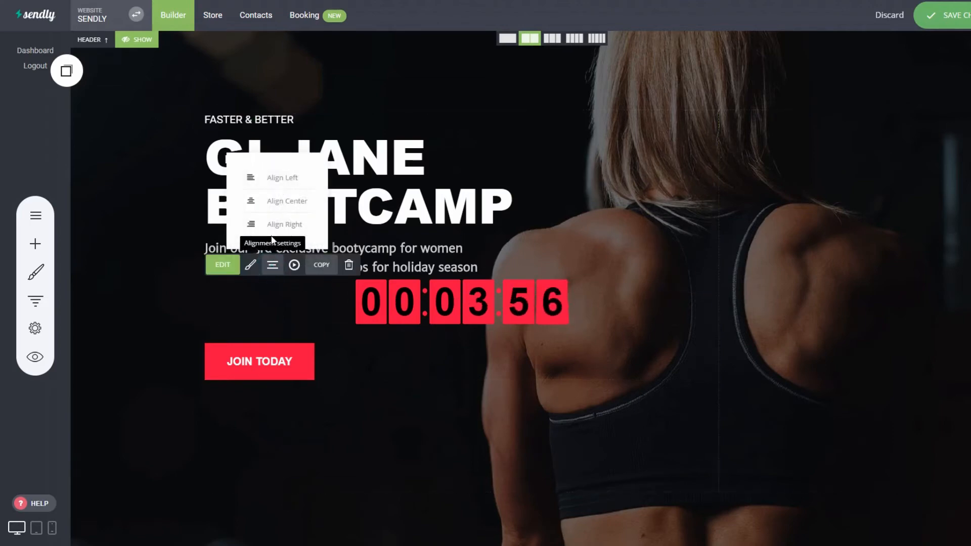
pyautogui.click(275, 177)
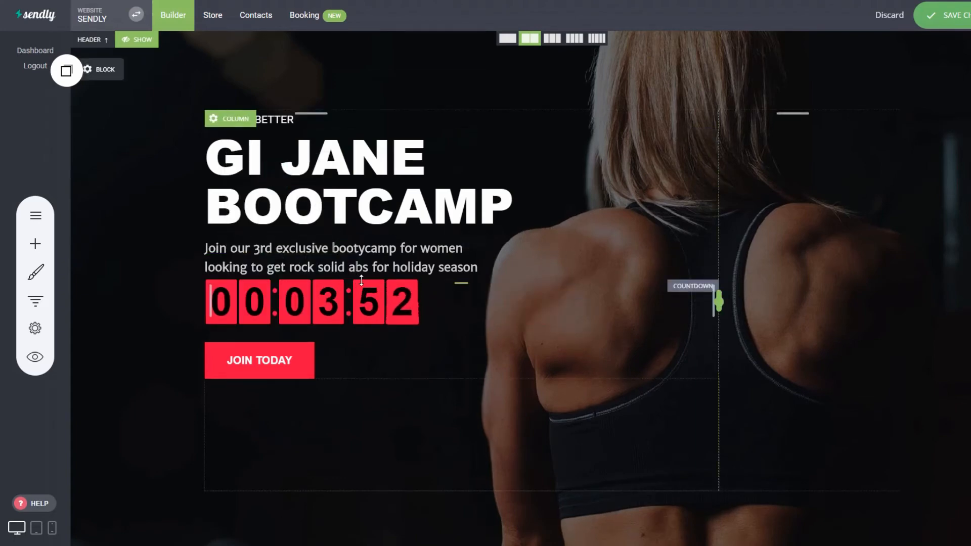
# Add spacing above the countdown and slightly more above the JOIN TODAY button, and save the changes.
pyautogui.moveTo(360, 286); pyautogui.dragTo(360, 305)
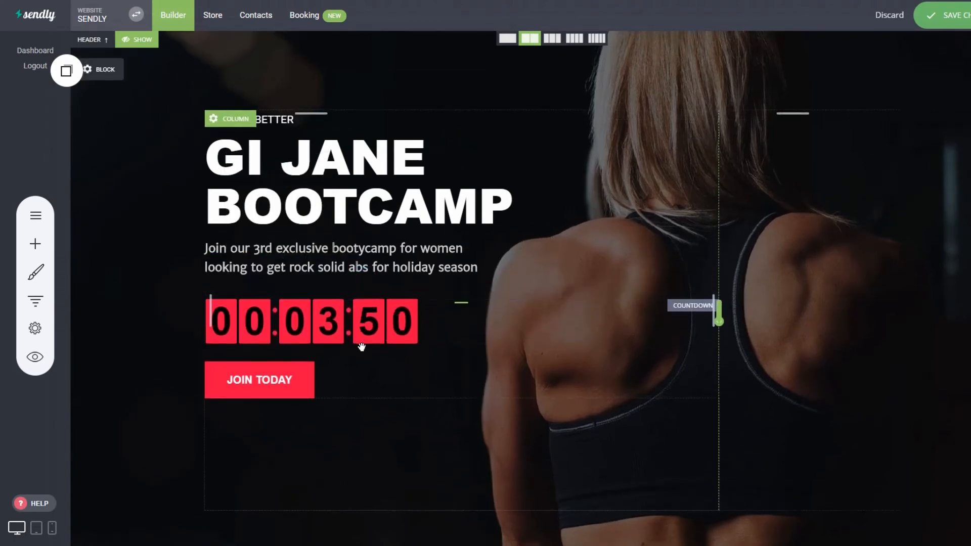
pyautogui.moveTo(362, 348); pyautogui.dragTo(362, 351)
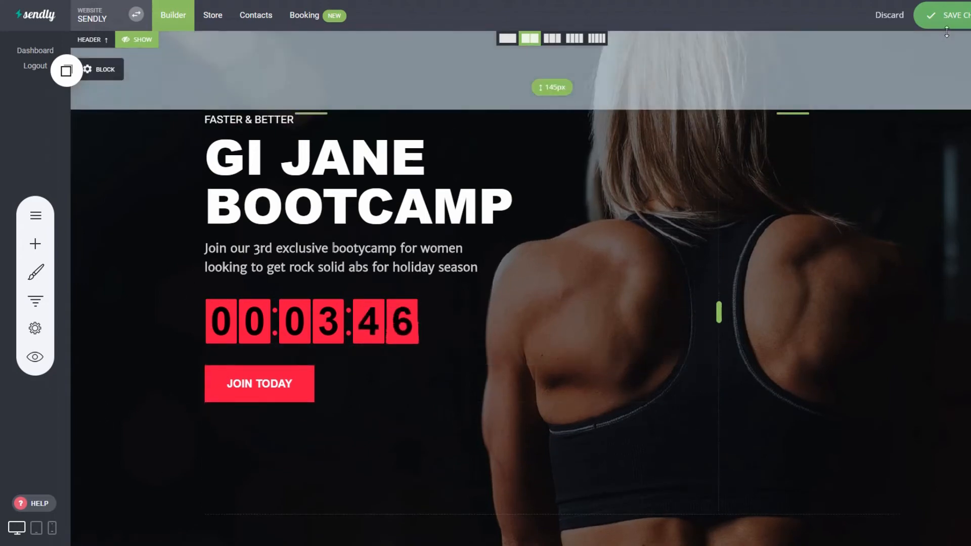
pyautogui.click(947, 22)
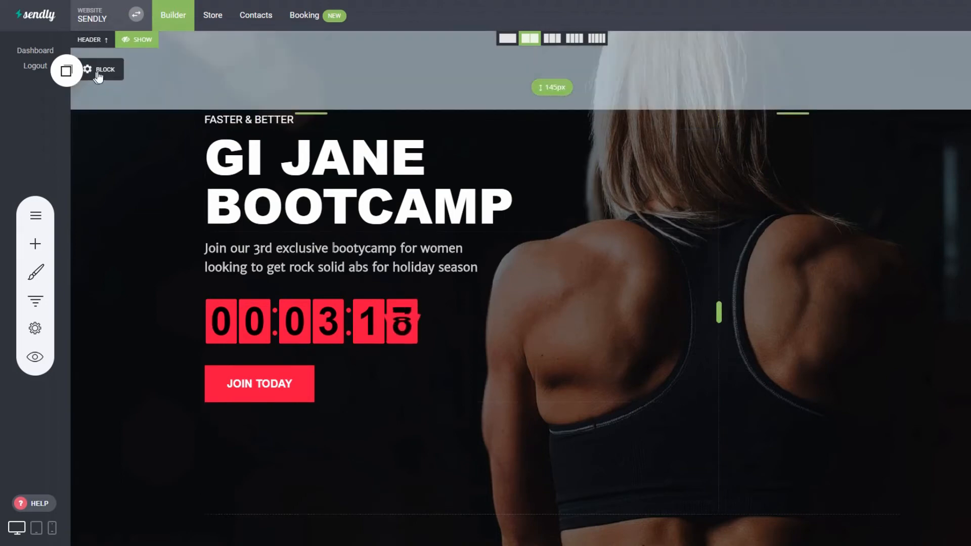
# Duplicate the checkout timer page in the timer blog pages folder and return to the page canvas.
pyautogui.moveTo(98, 74)
pyautogui.click(198, 70)
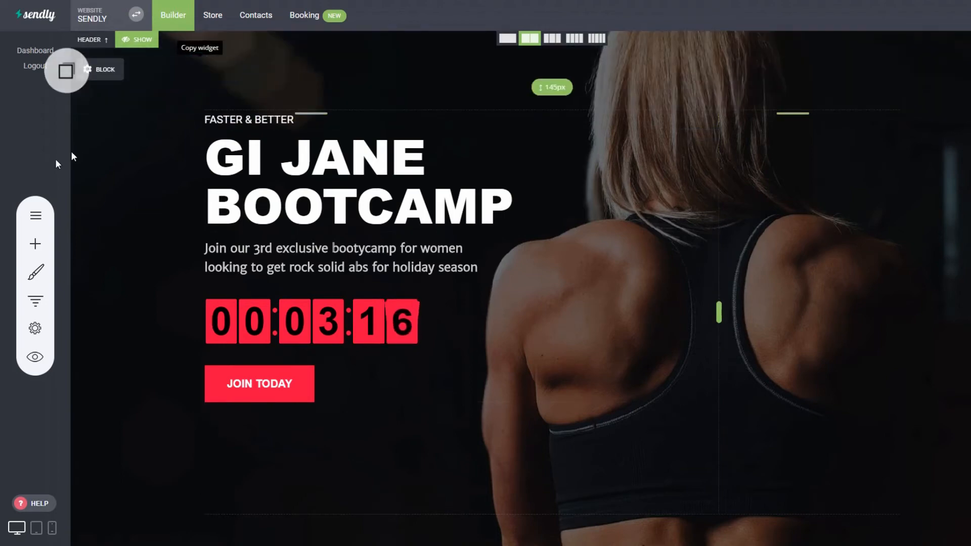
pyautogui.click(34, 222)
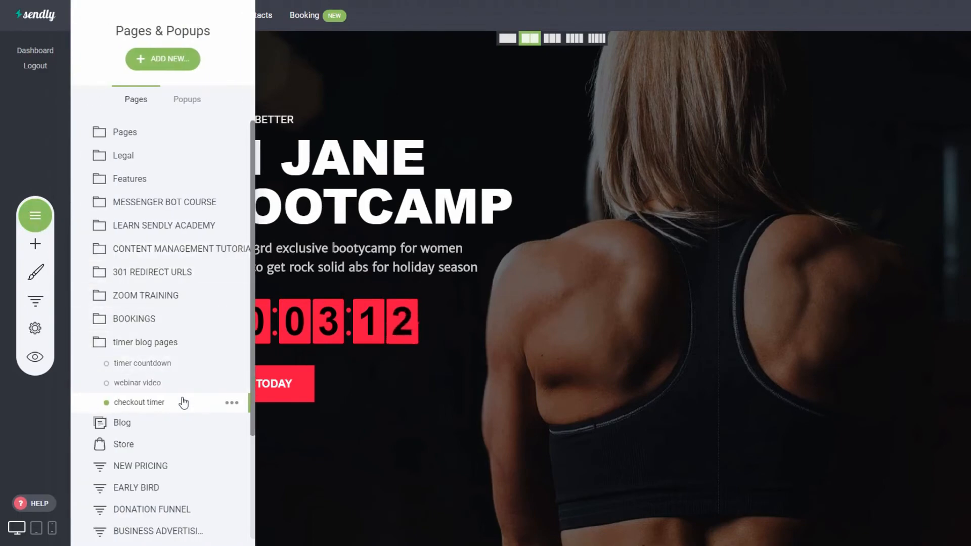
pyautogui.click(231, 402)
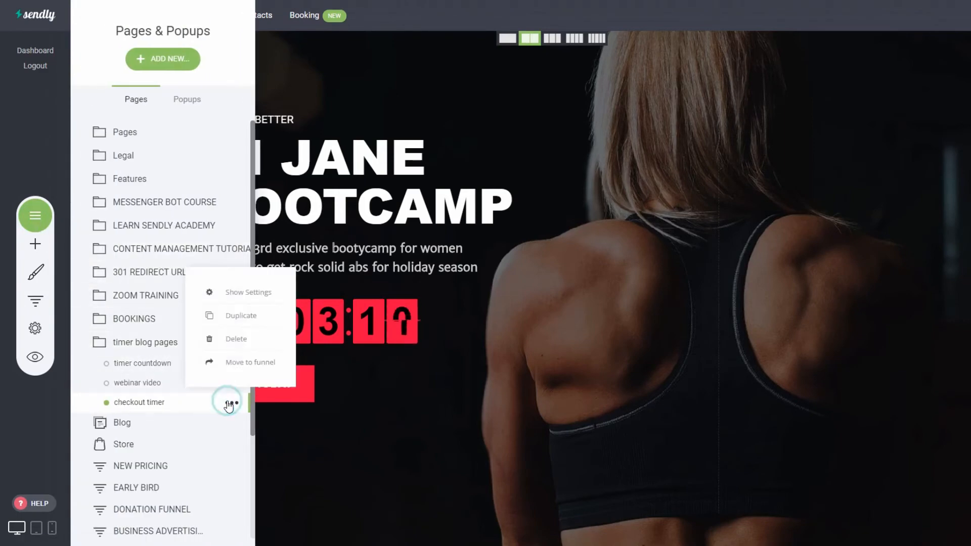
pyautogui.click(237, 316)
pyautogui.click(559, 257)
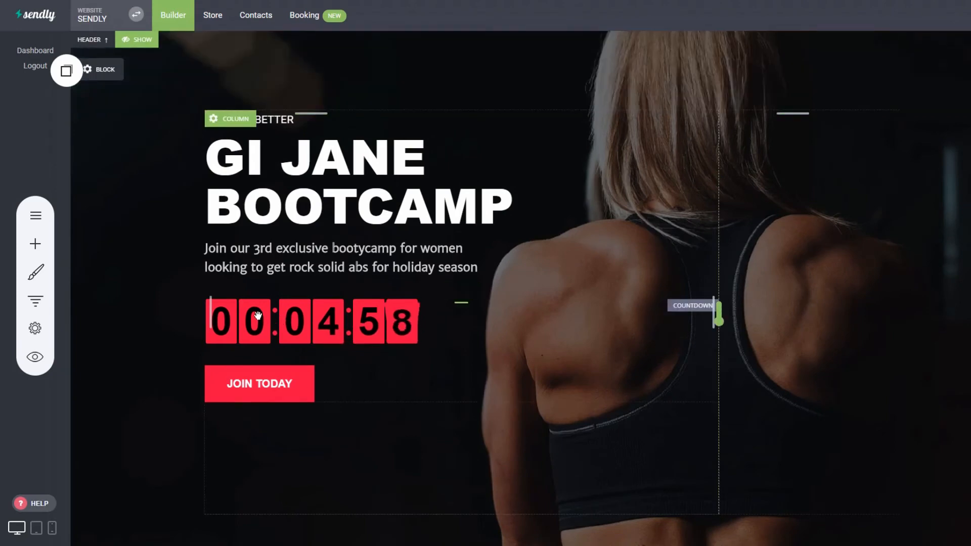
# Delete the countdown from the duplicated checkout timer page.
pyautogui.click(286, 322)
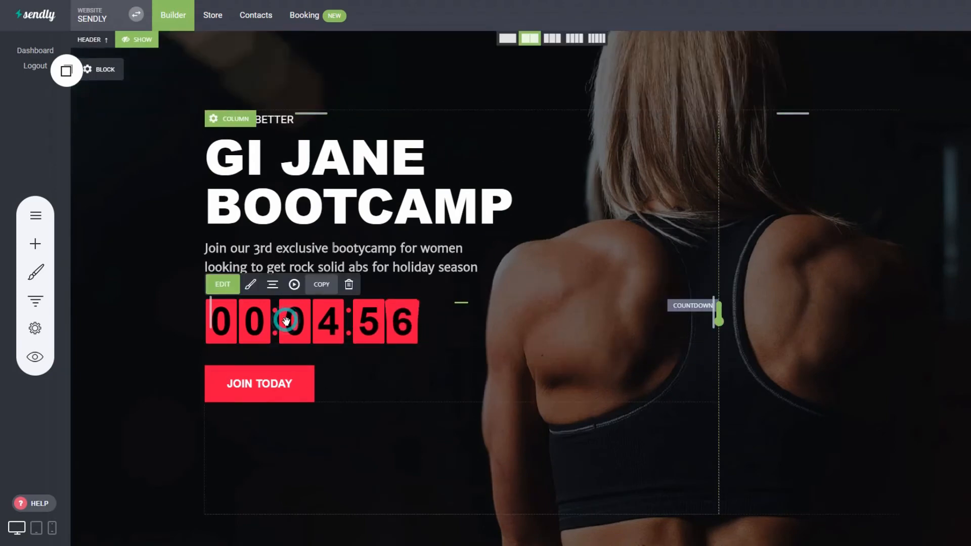
pyautogui.click(349, 284)
pyautogui.click(537, 255)
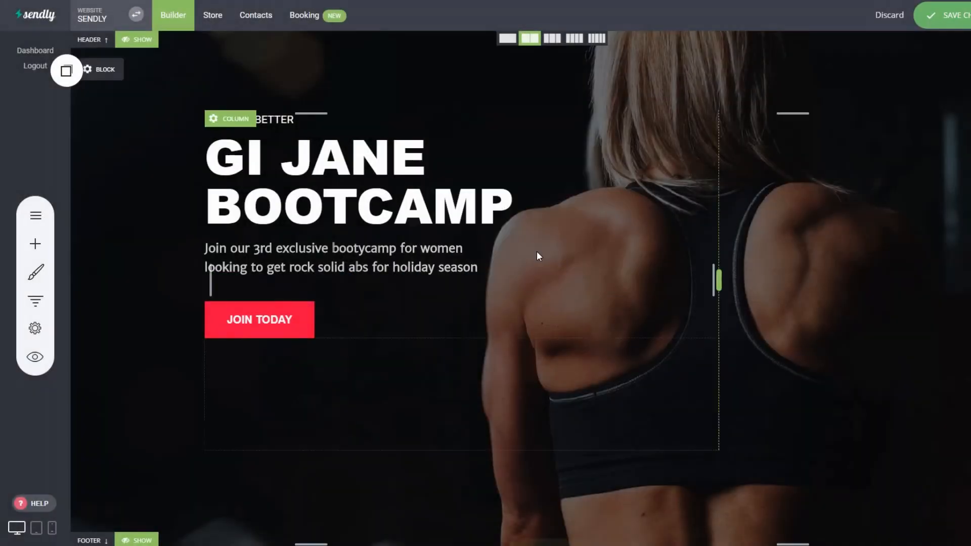
# Replace the description under the heading with "NOW CLOSED - TAP THE BUTTON BELOW TO RESERVE YOUR SPACE FOR THE NEXT DATE".
pyautogui.tripleClick(399, 274)
pyautogui.write('NOW CLOSED')
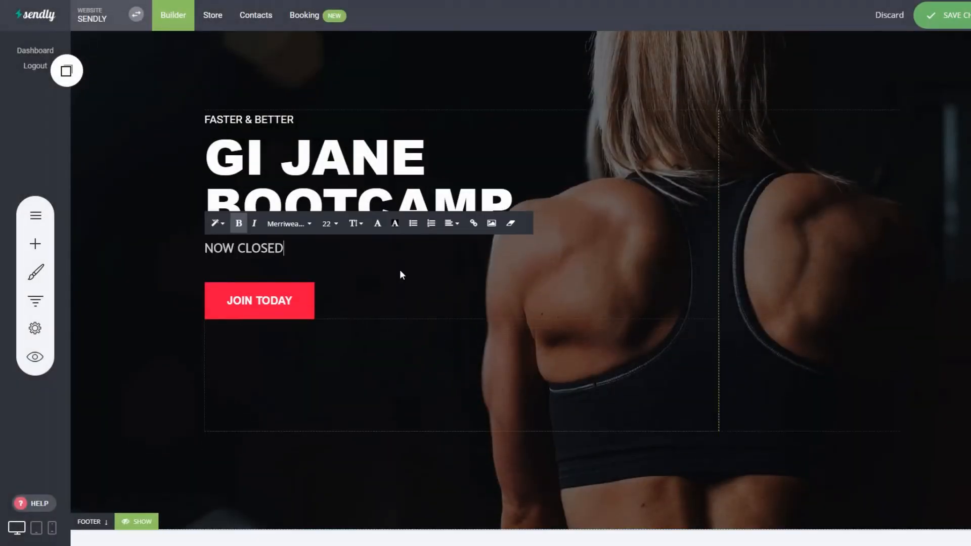
pyautogui.write(' - TAP THE BUTTON')
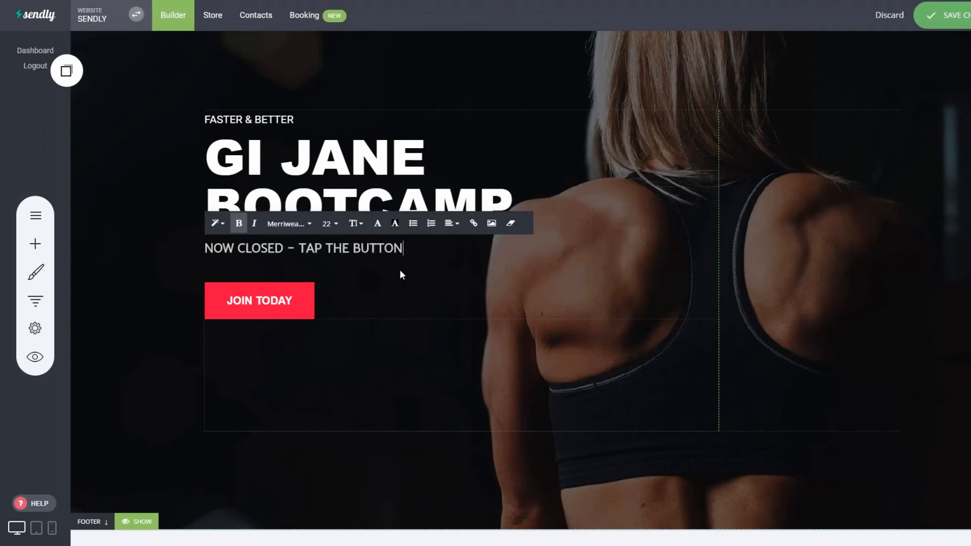
pyautogui.write(' BELOW TO RESERVE YOUR SPACE FOR THE NEXT DATE')
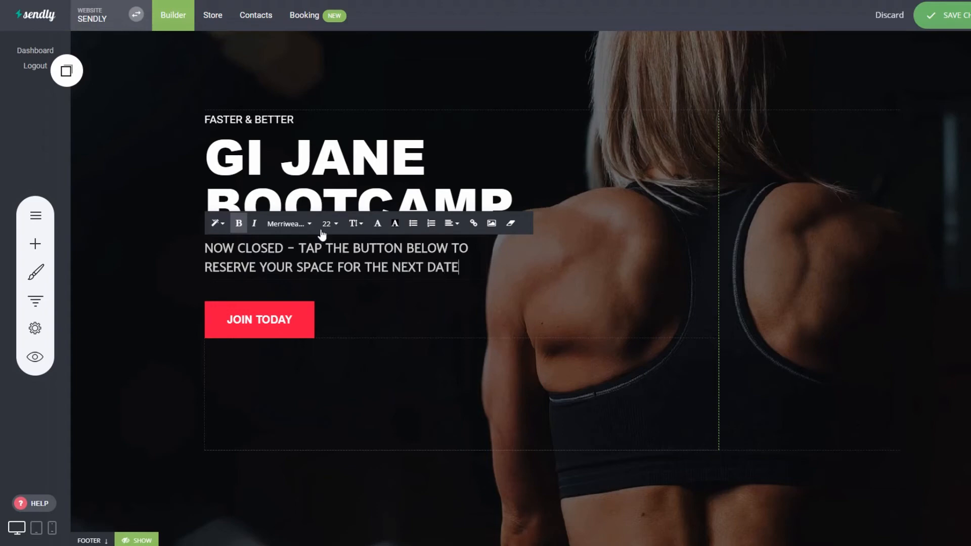
# Change the JOIN TODAY button's text to RESERVE and save the page changes.
pyautogui.click(279, 321)
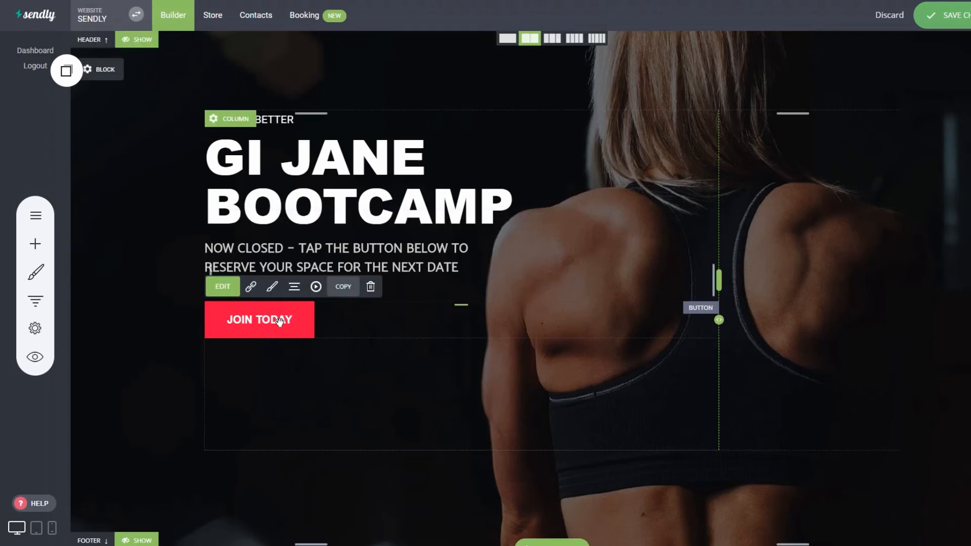
pyautogui.click(267, 324)
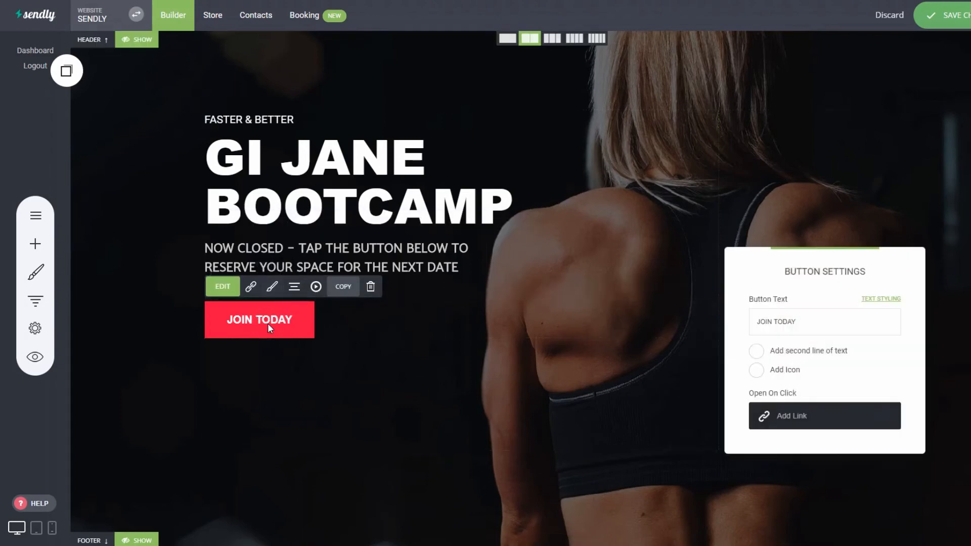
pyautogui.moveTo(794, 325); pyautogui.dragTo(747, 320)
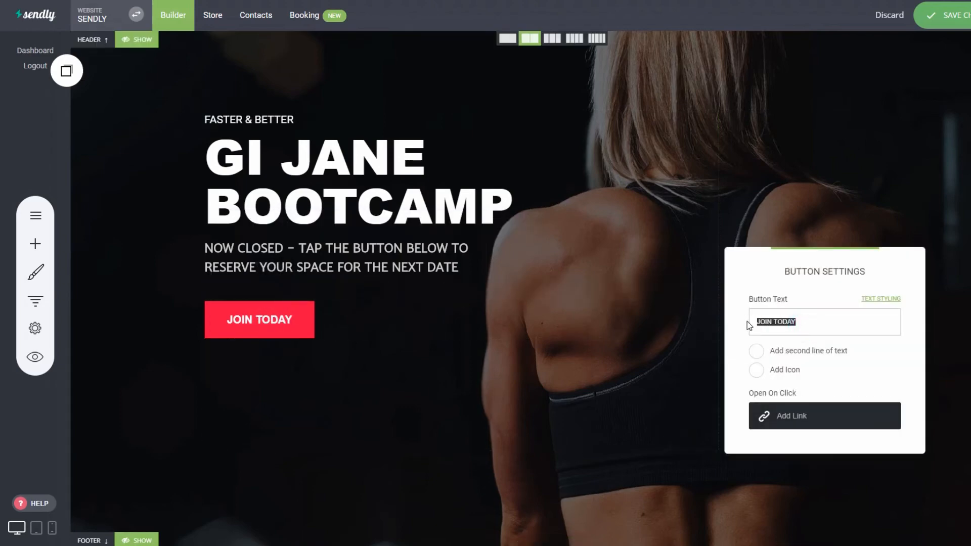
pyautogui.write('RESERVE')
pyautogui.click(535, 300)
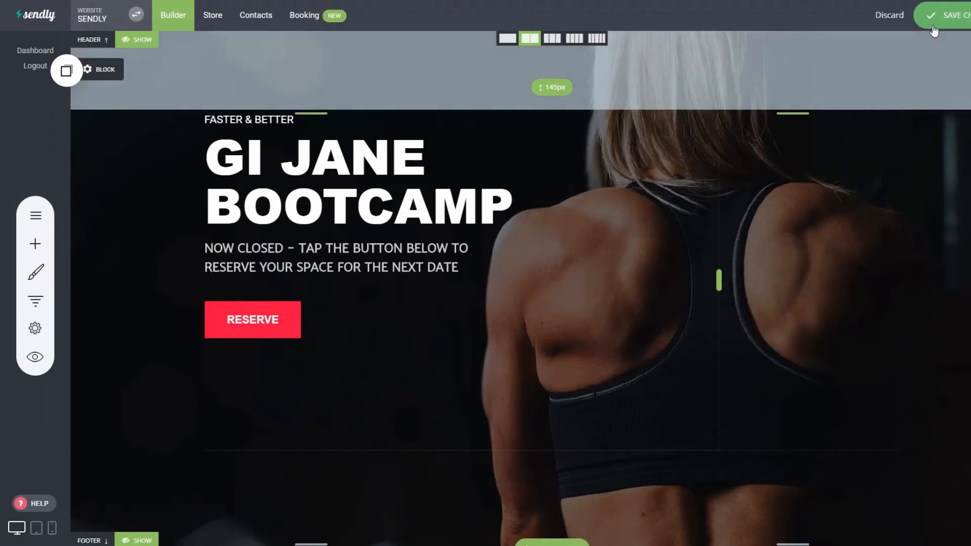
pyautogui.click(933, 23)
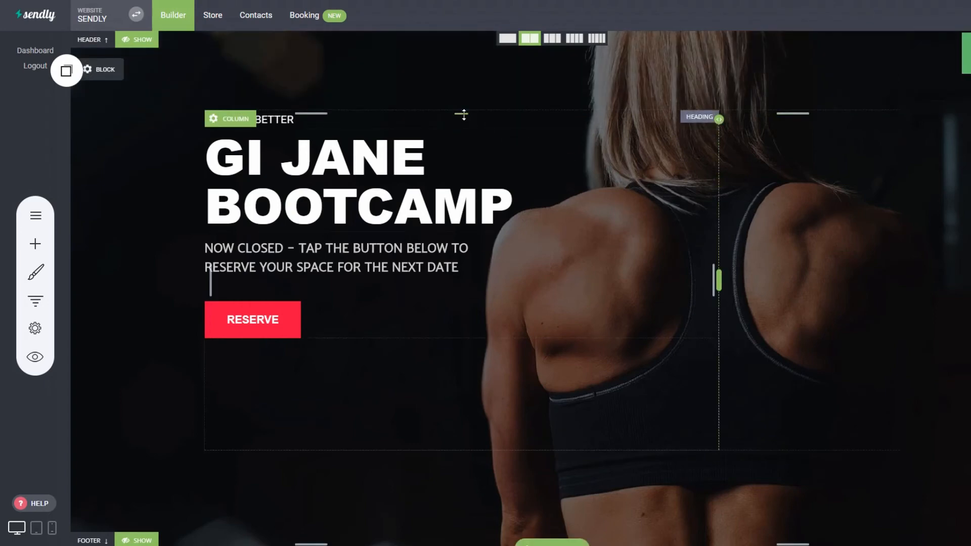
# Switch to the original checkout timer page in timer blog pages and open its countdown's settings for editing.
pyautogui.click(44, 218)
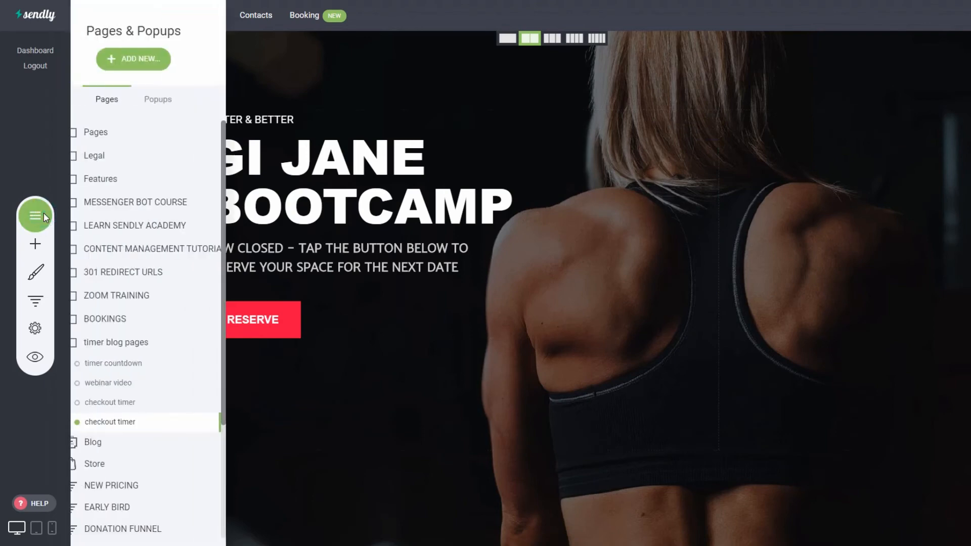
pyautogui.click(148, 408)
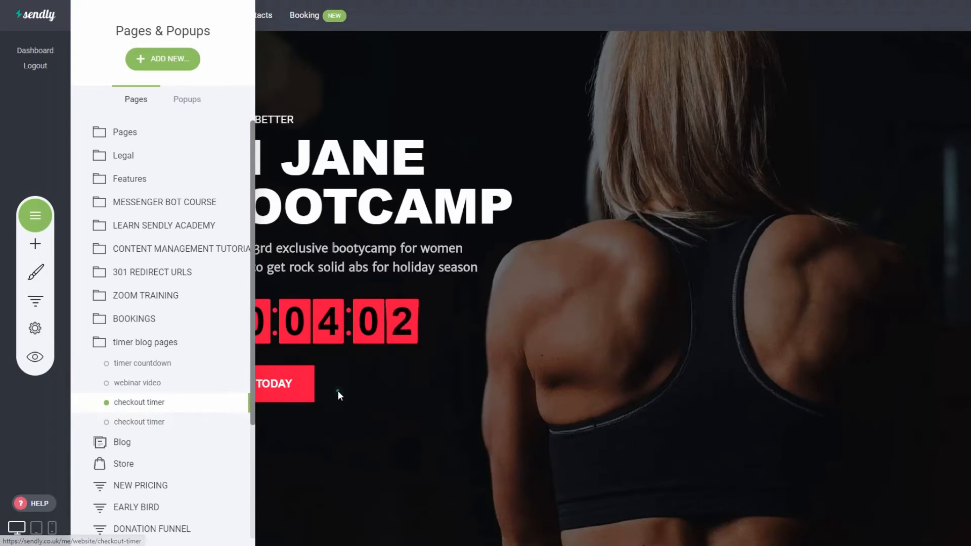
pyautogui.click(338, 393)
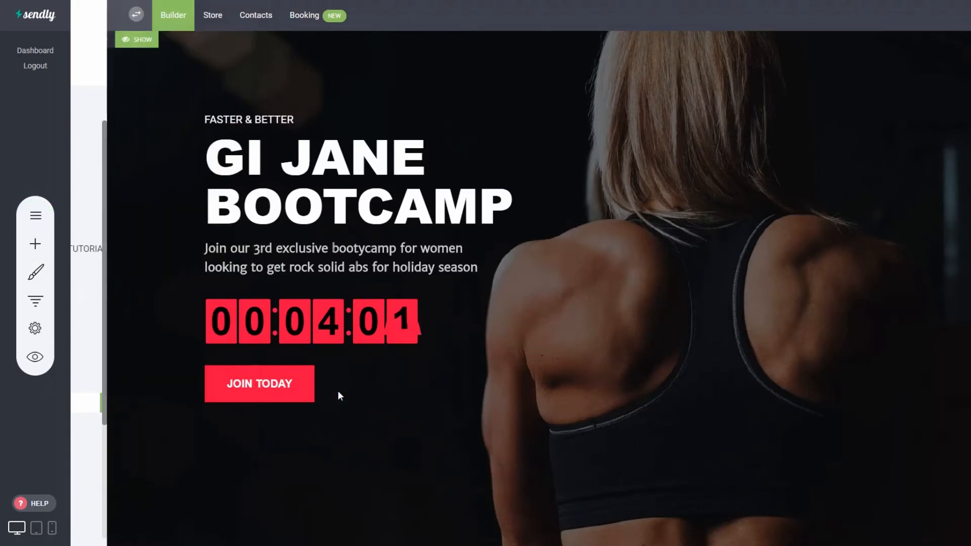
pyautogui.click(300, 319)
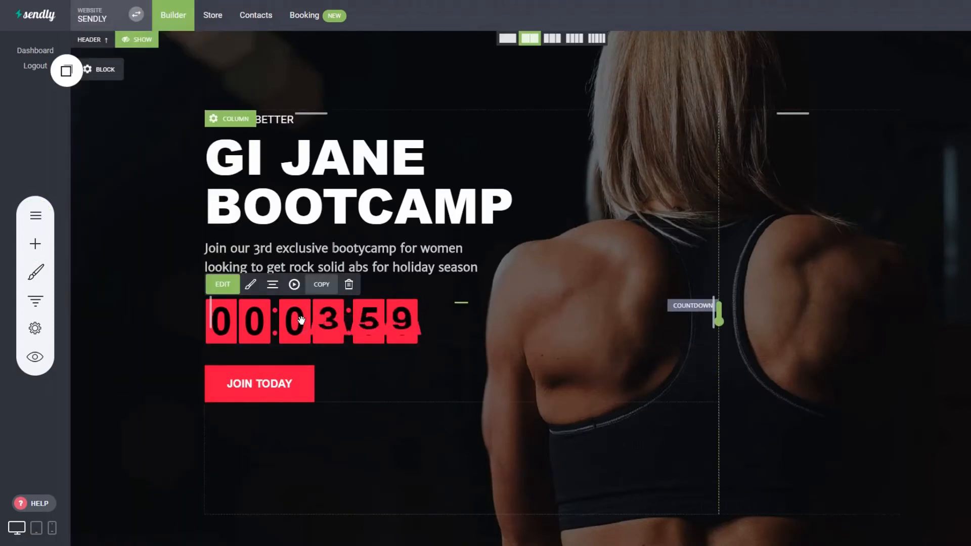
pyautogui.click(235, 285)
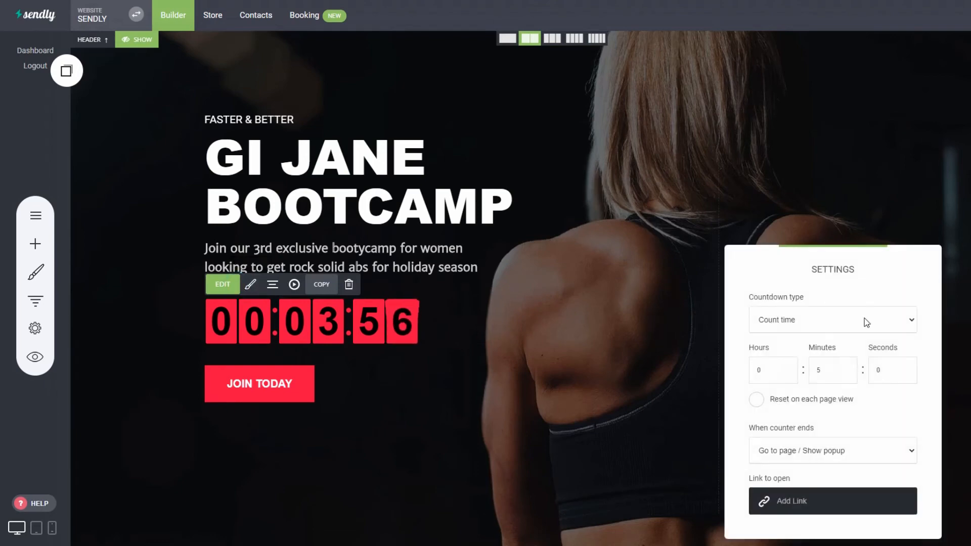
# Link the countdown's end action to the duplicated checkout timer page in the timer blog pages group, opening in the same tab.
pyautogui.click(824, 498)
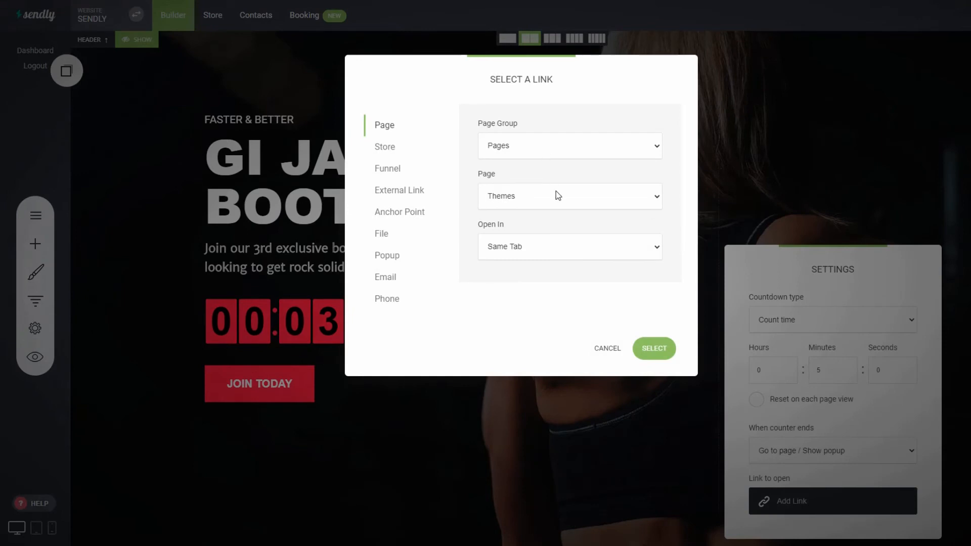
pyautogui.click(556, 195)
pyautogui.click(570, 152)
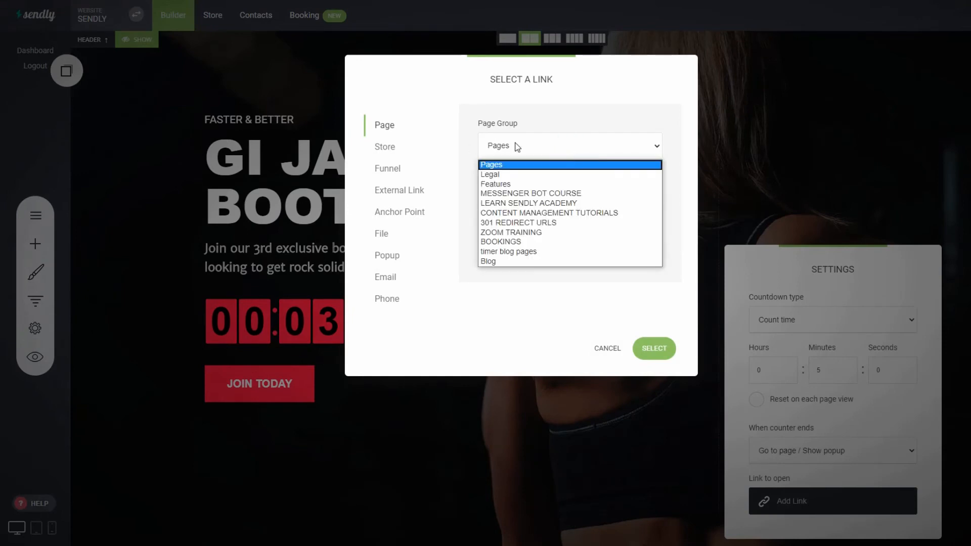
pyautogui.click(517, 146)
pyautogui.click(547, 151)
pyautogui.click(538, 250)
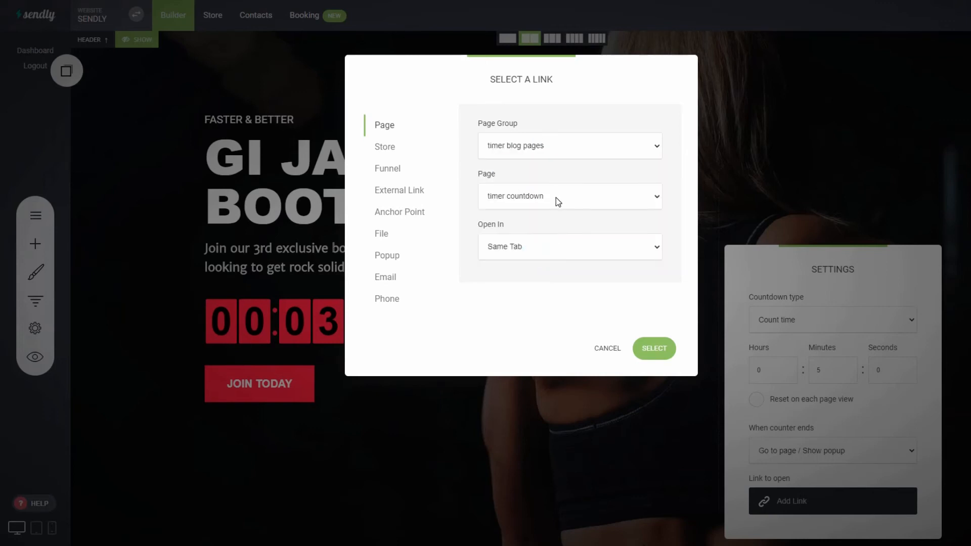
pyautogui.click(556, 197)
pyautogui.click(535, 242)
pyautogui.click(555, 305)
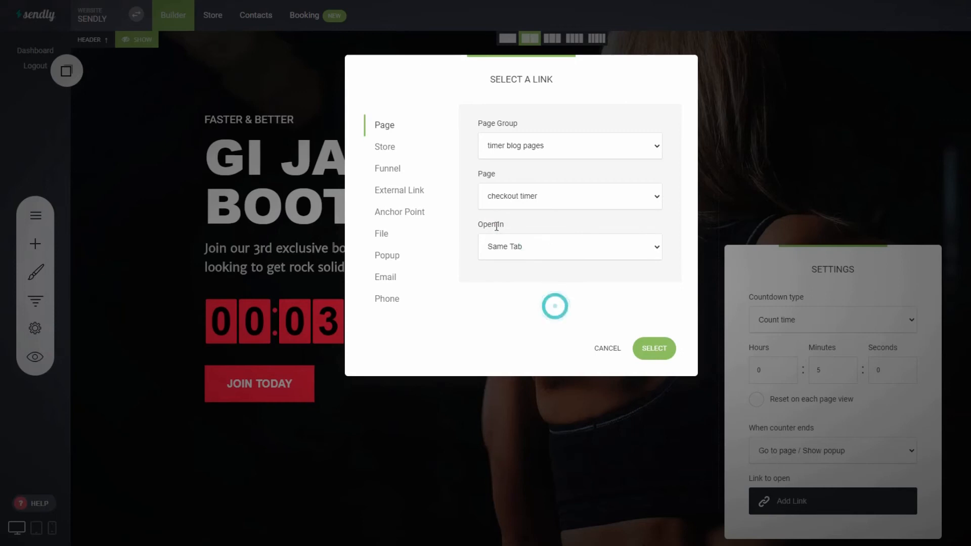
pyautogui.click(655, 350)
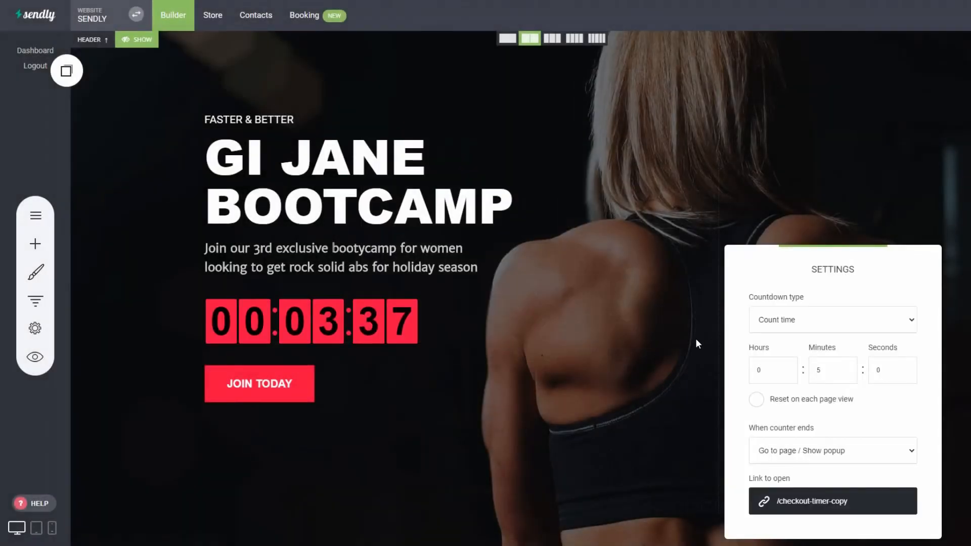
# Set the countdown's seconds to 10, clear its minutes value and save the page changes.
pyautogui.doubleClick(819, 373)
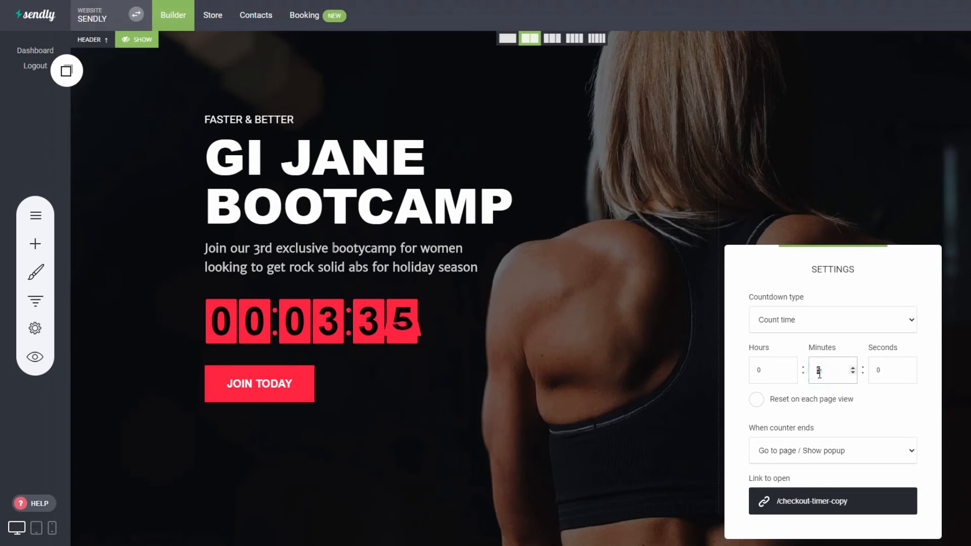
pyautogui.doubleClick(886, 378)
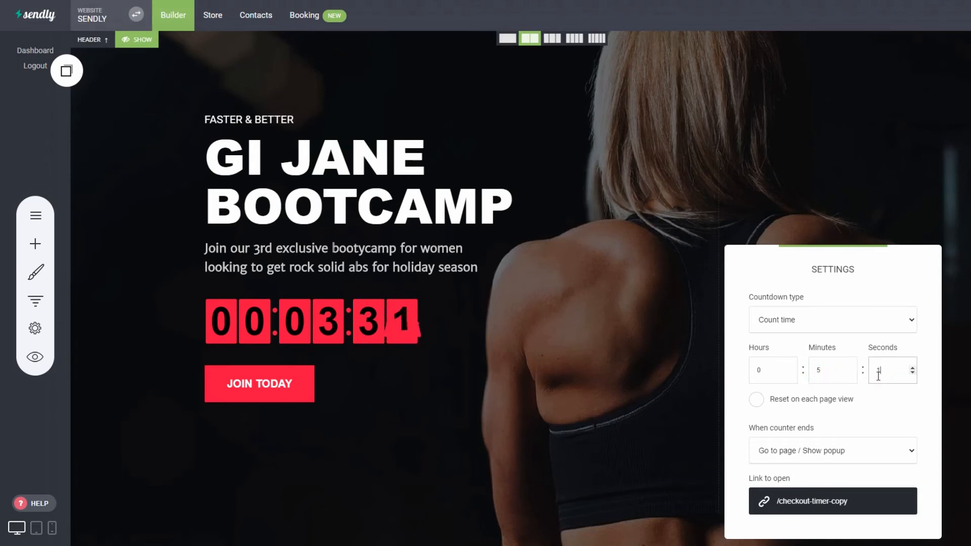
pyautogui.click(817, 369)
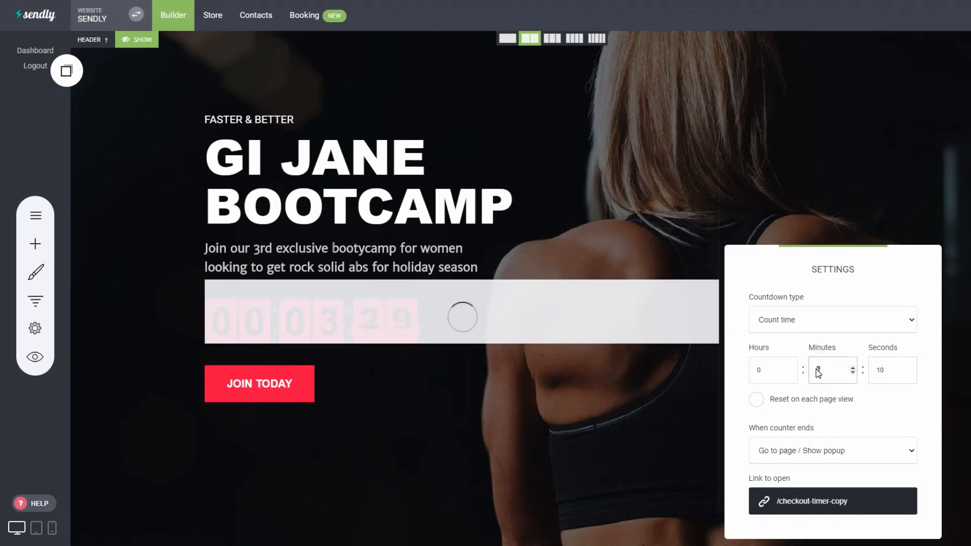
pyautogui.press('BackSpace')
pyautogui.click(879, 402)
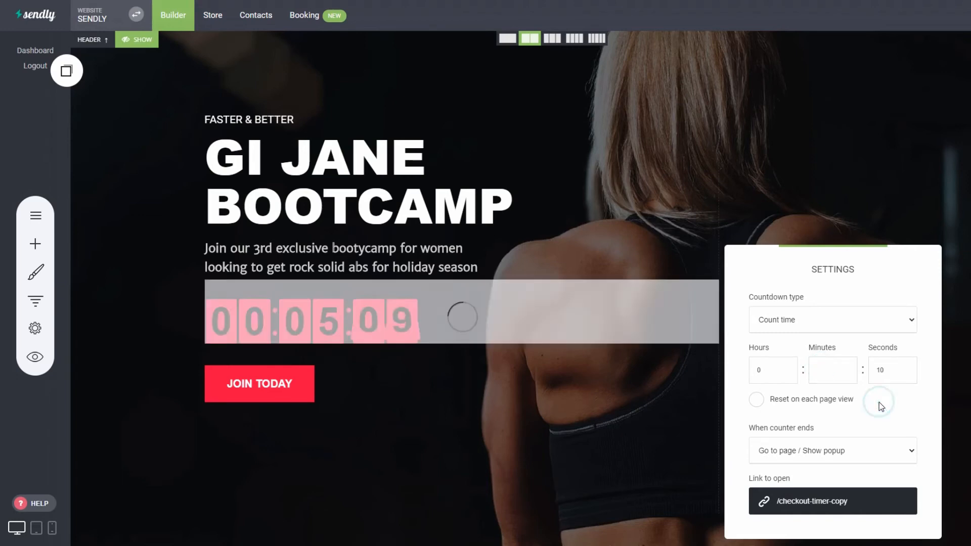
pyautogui.click(668, 433)
pyautogui.click(954, 19)
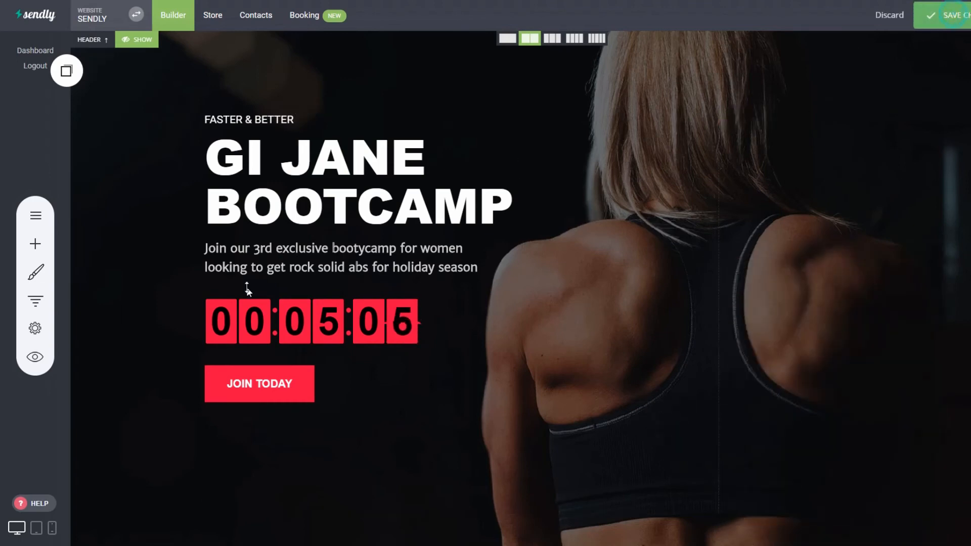
# Reopen the countdown's settings and set the minutes to 0.
pyautogui.click(268, 326)
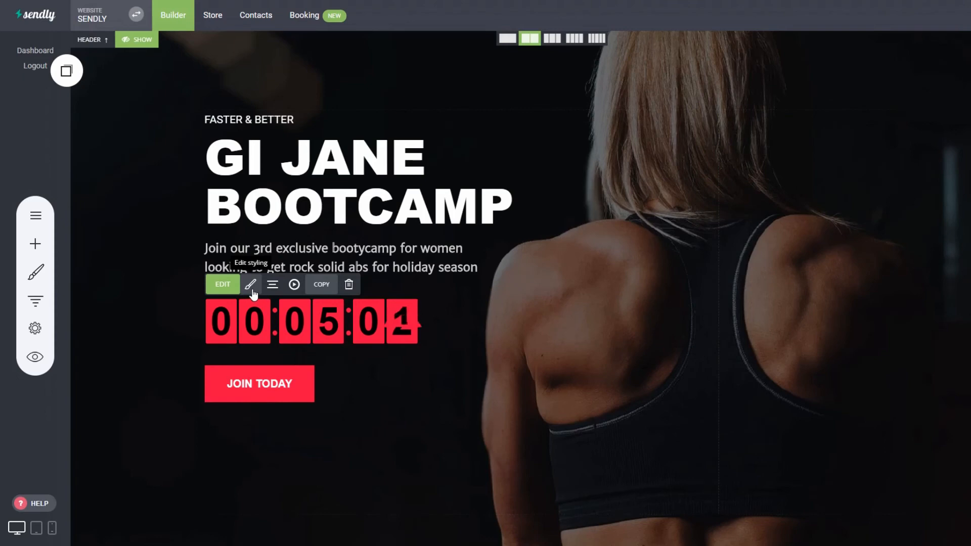
pyautogui.click(251, 285)
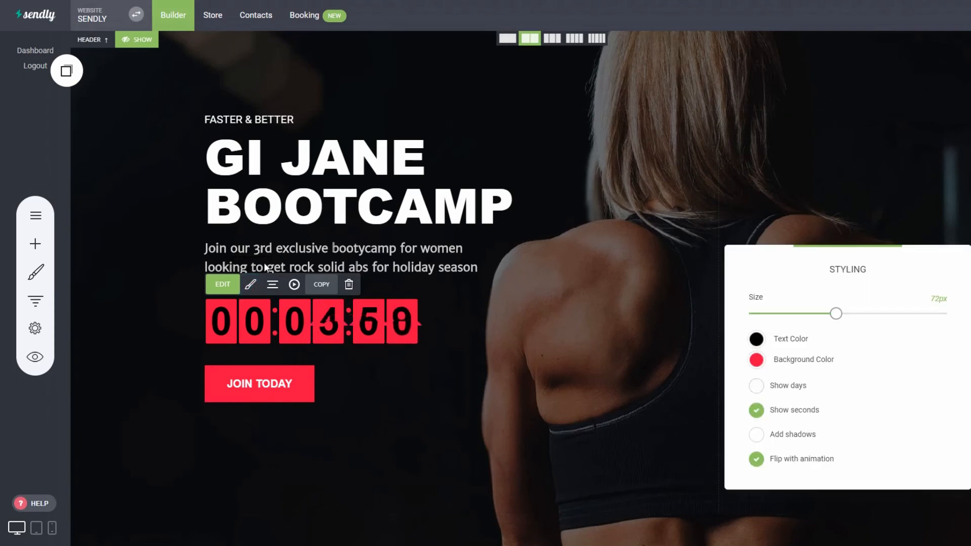
pyautogui.click(219, 284)
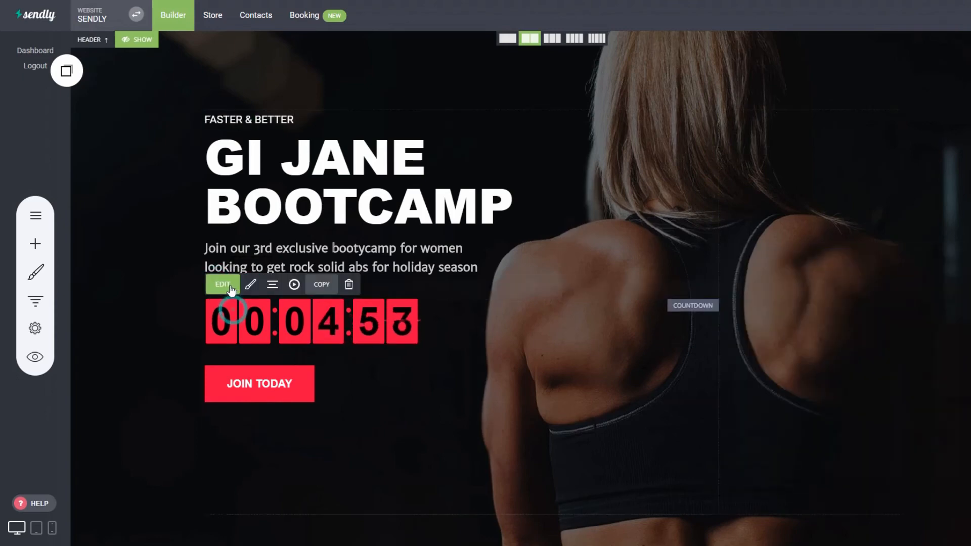
pyautogui.click(228, 287)
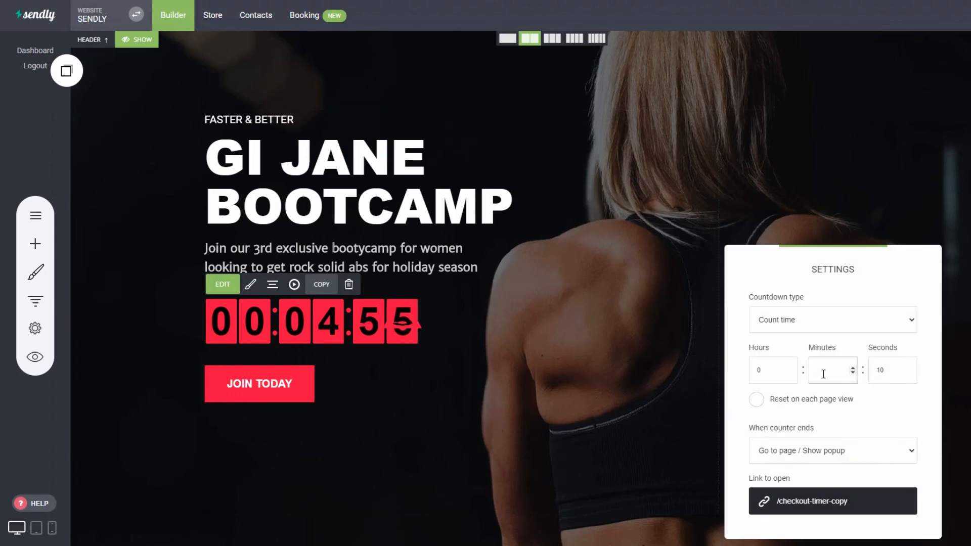
pyautogui.click(822, 373)
pyautogui.press('BackSpace')
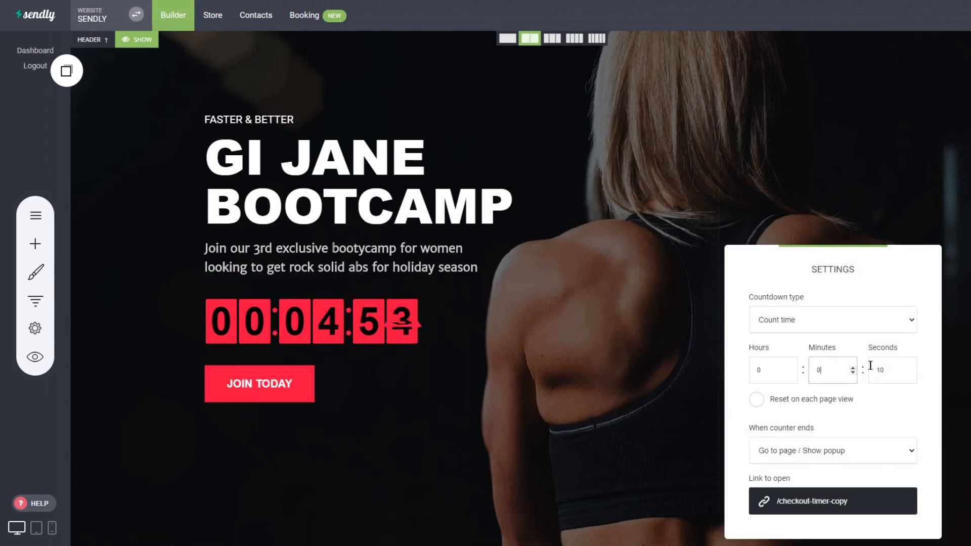
pyautogui.write('0')
# Set the countdown's seconds to 15 and preview the page.
pyautogui.click(880, 369)
pyautogui.doubleClick(877, 371)
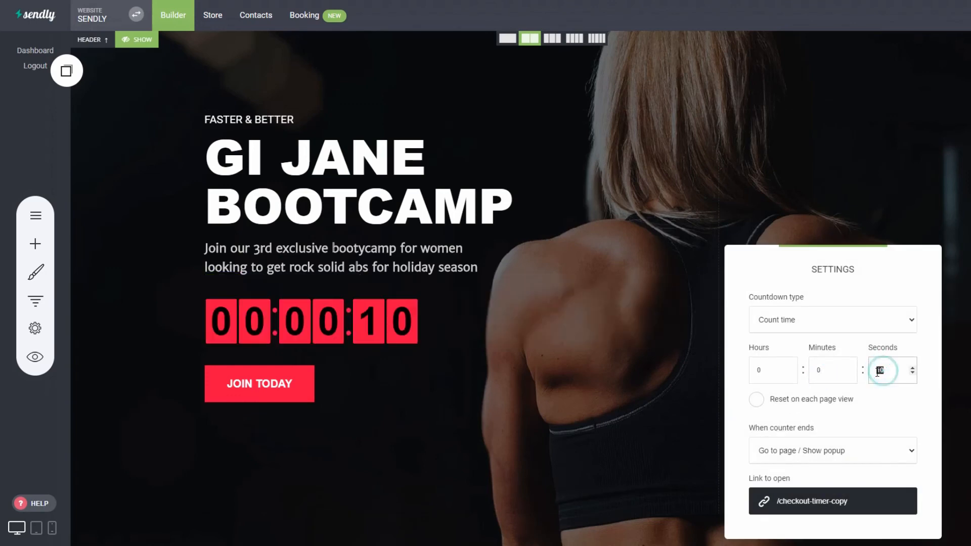
pyautogui.write('15')
pyautogui.click(880, 396)
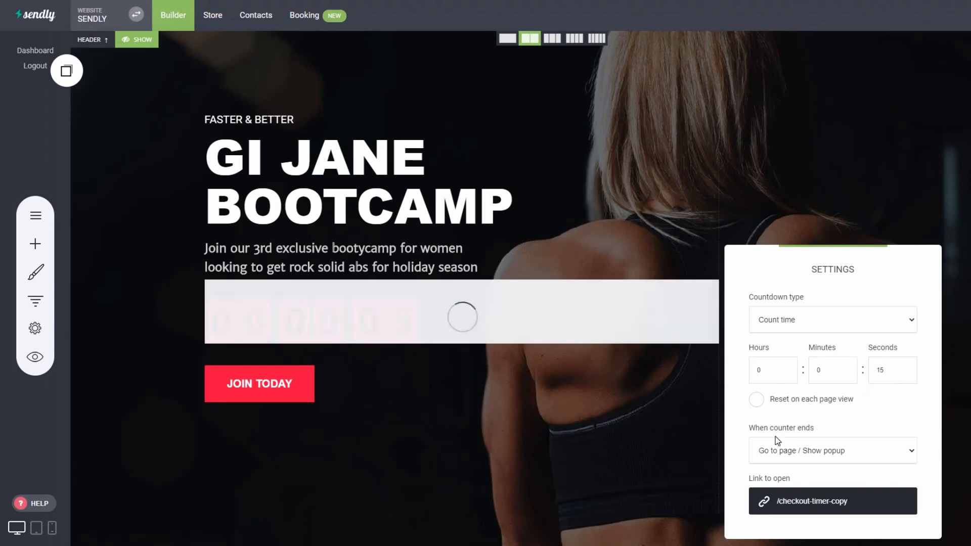
pyautogui.click(659, 411)
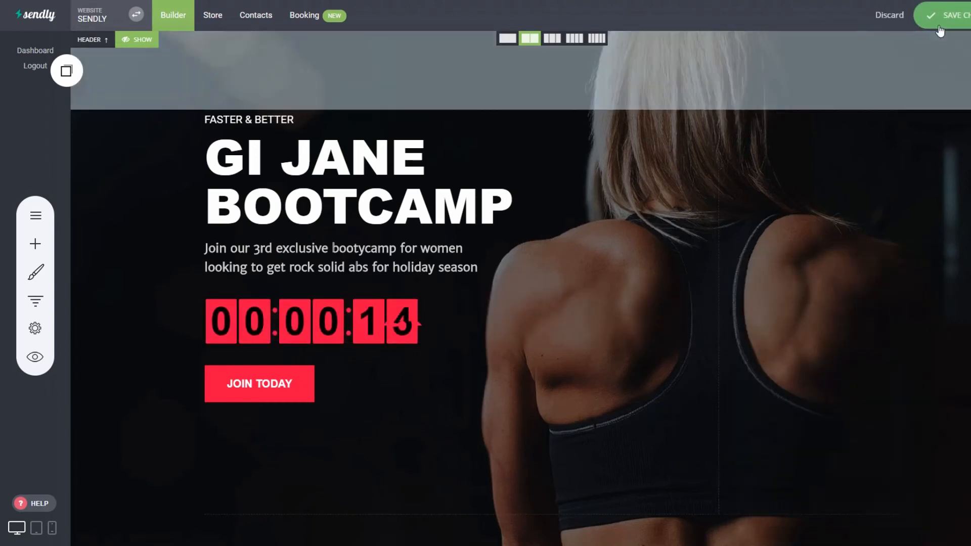
pyautogui.click(35, 358)
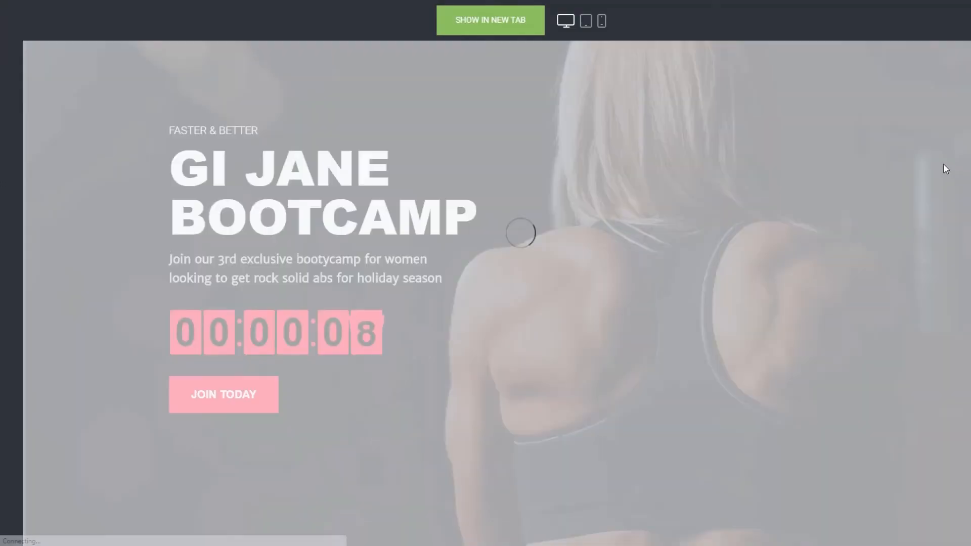